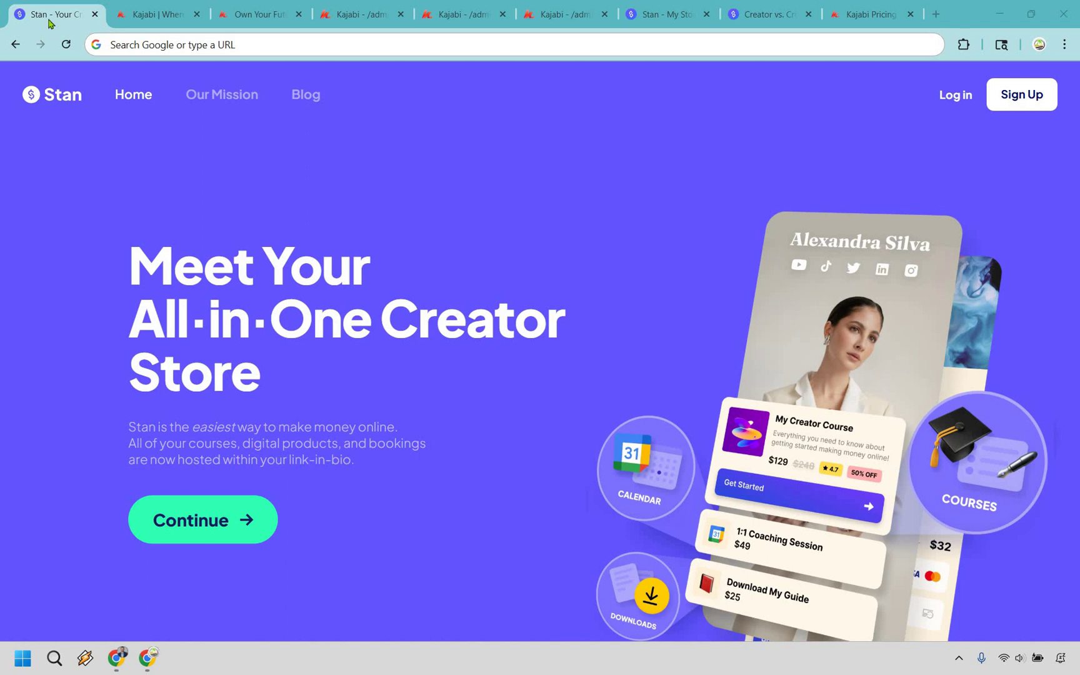
# Switch from the Stan homepage to the Kajabi homepage tab with its $10 billion sales banner.
pyautogui.hotkey('ctrl', 'Tab')
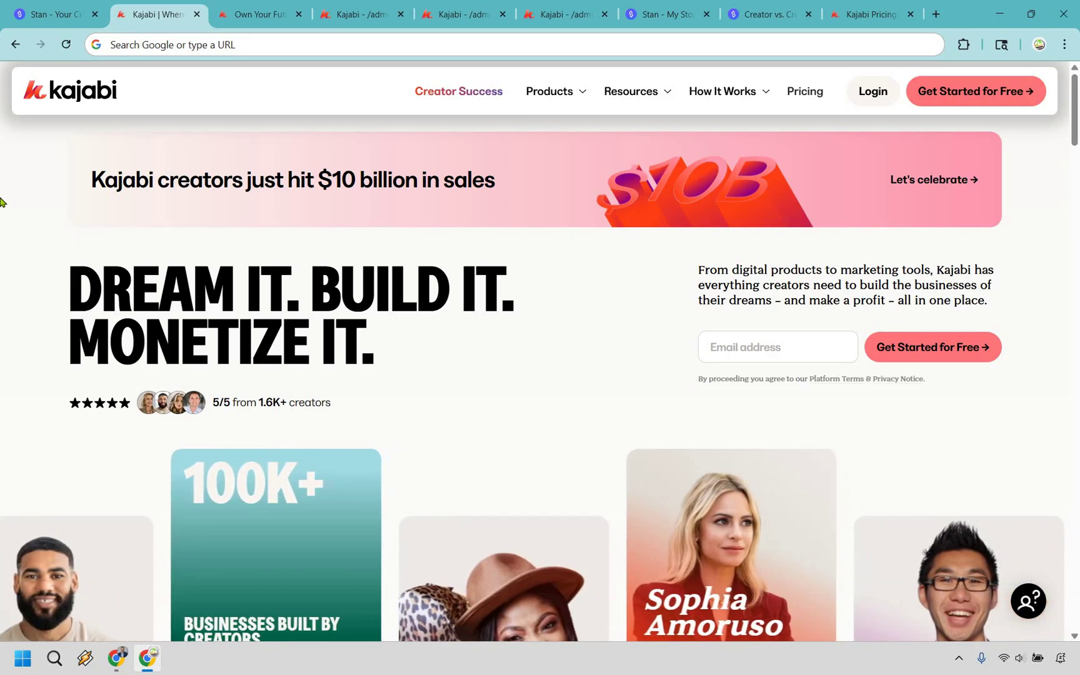
# View Kajabi's 30-day free-trial plan, then go to the admin Get Started page.
pyautogui.click(260, 13)
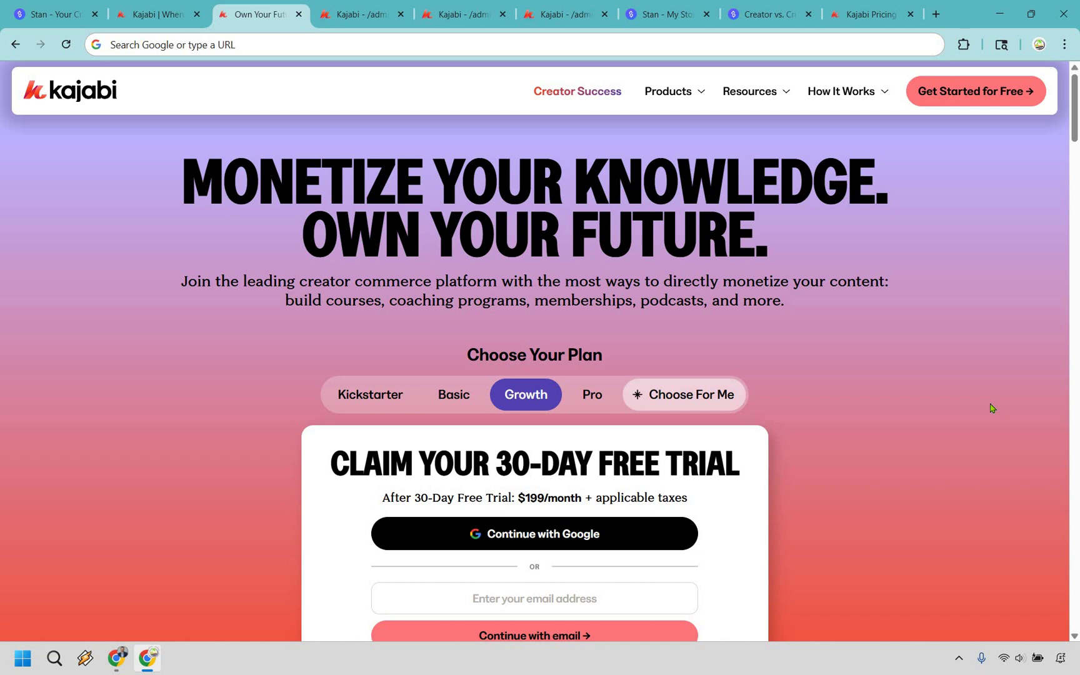
pyautogui.click(366, 14)
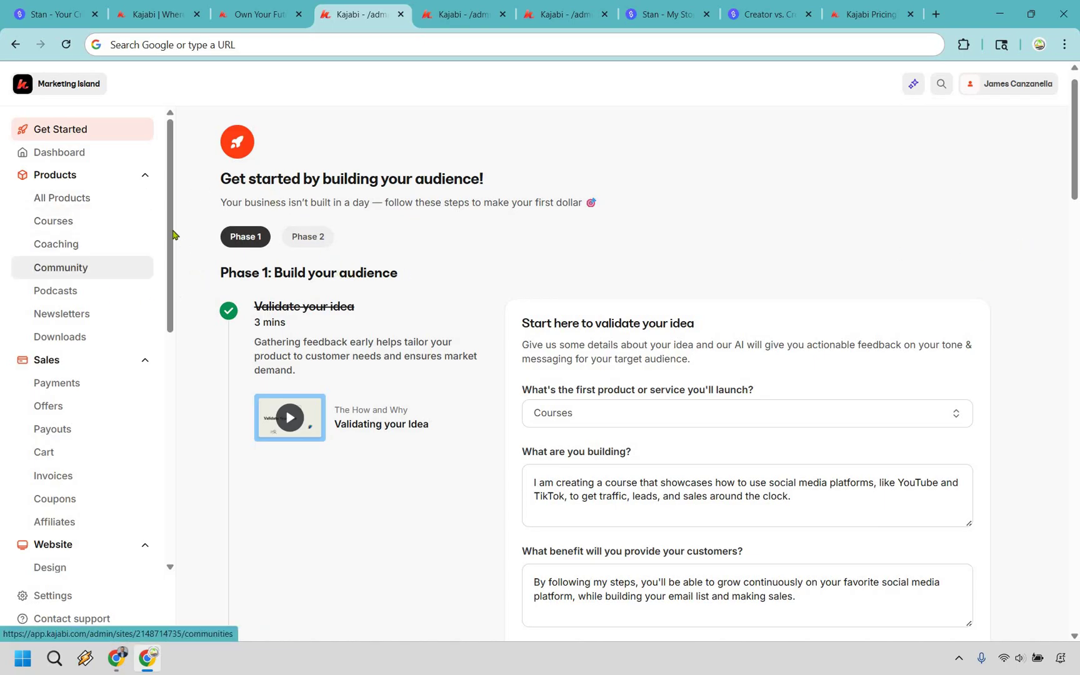
# Scroll the Kajabi admin sidebar and bring up the Affilio Blueprint 'Introduction' lesson editor.
pyautogui.scroll(-3, 75, 350)
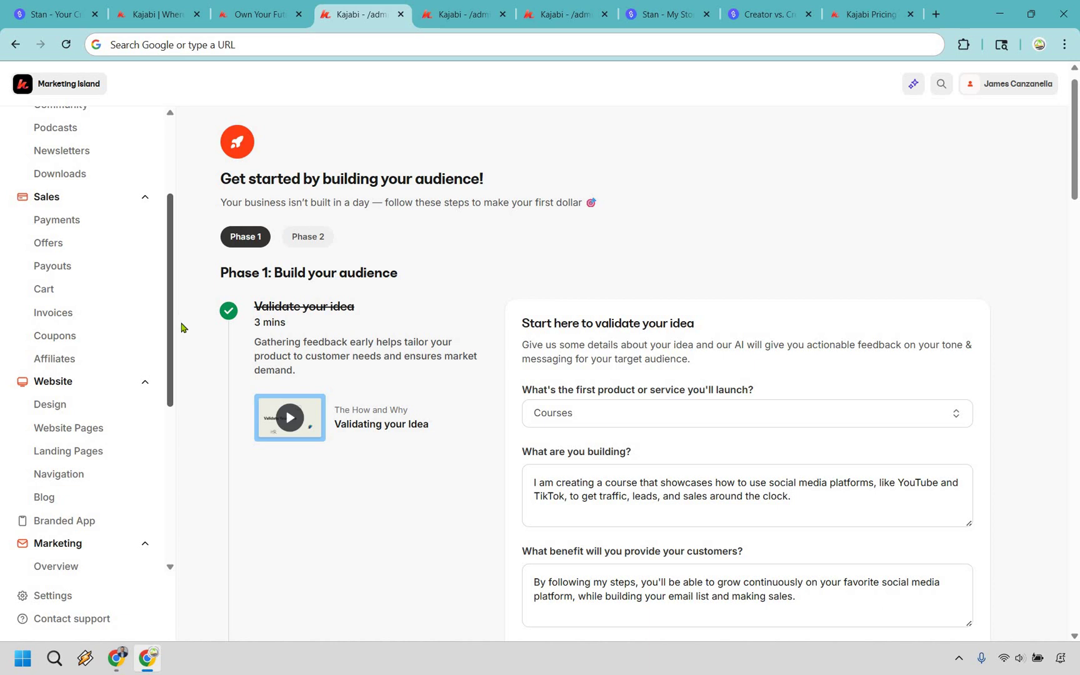
pyautogui.scroll(-2, 100, 274)
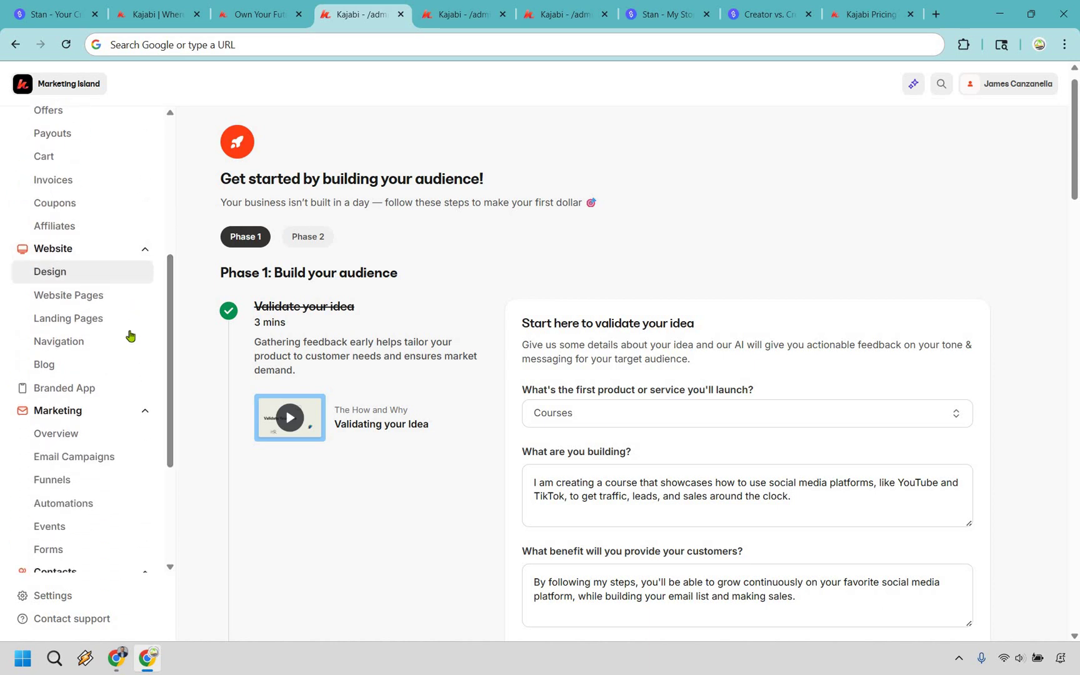
pyautogui.scroll(-3, 181, 375)
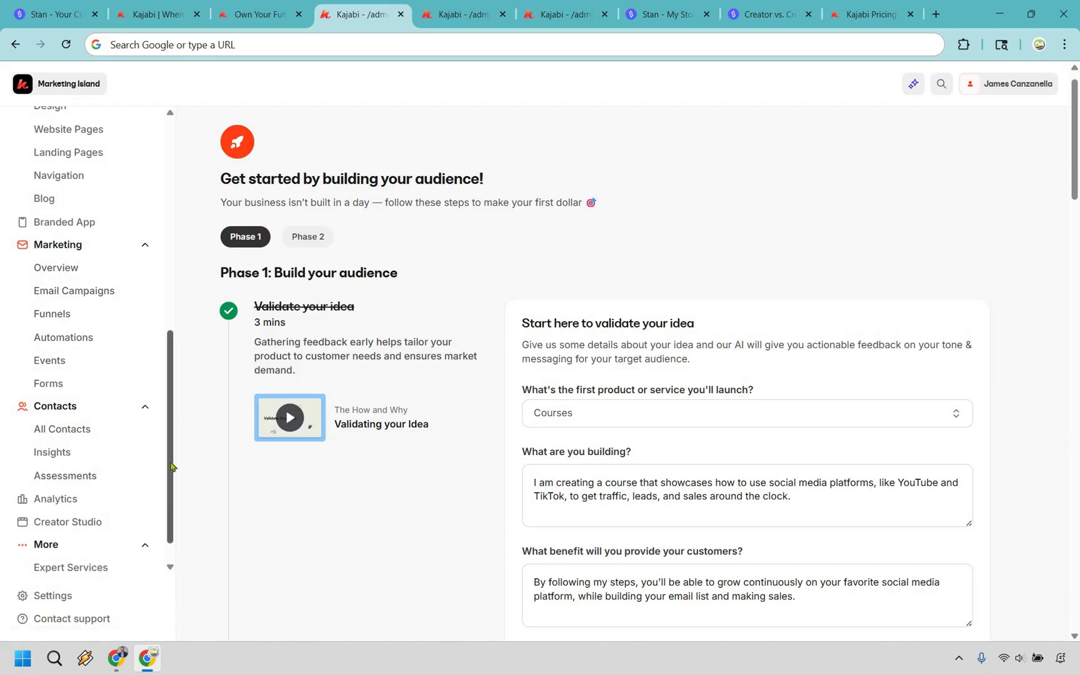
pyautogui.moveTo(170, 385); pyautogui.dragTo(964, 177)
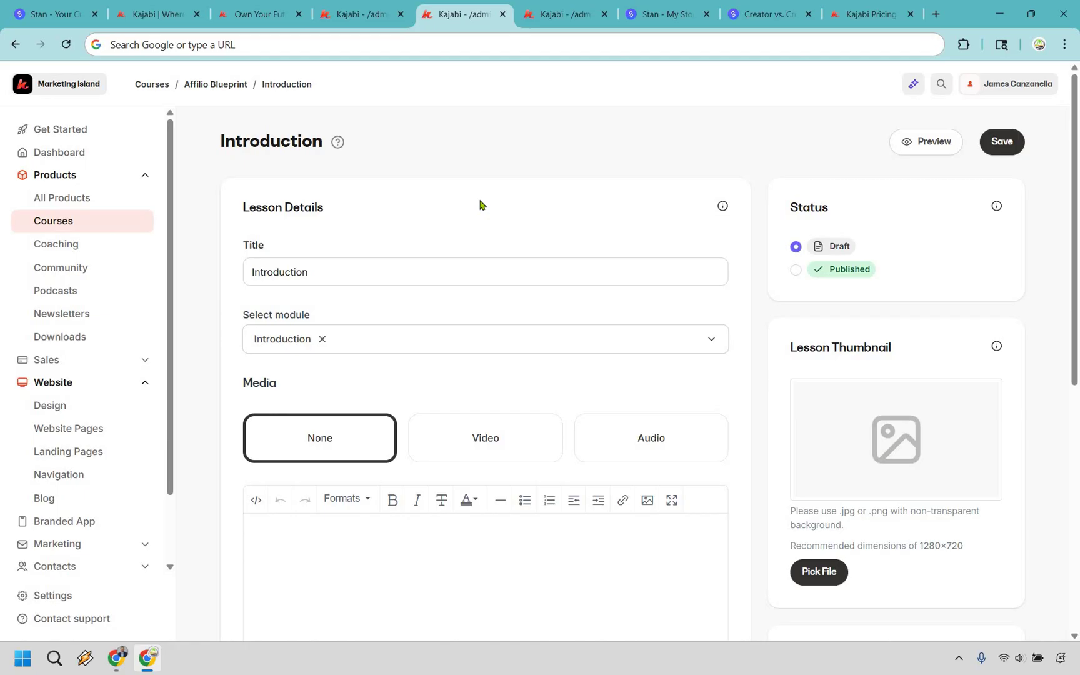
# Attach a video to the Introduction lesson and use its current frame as the thumbnail.
pyautogui.click(479, 444)
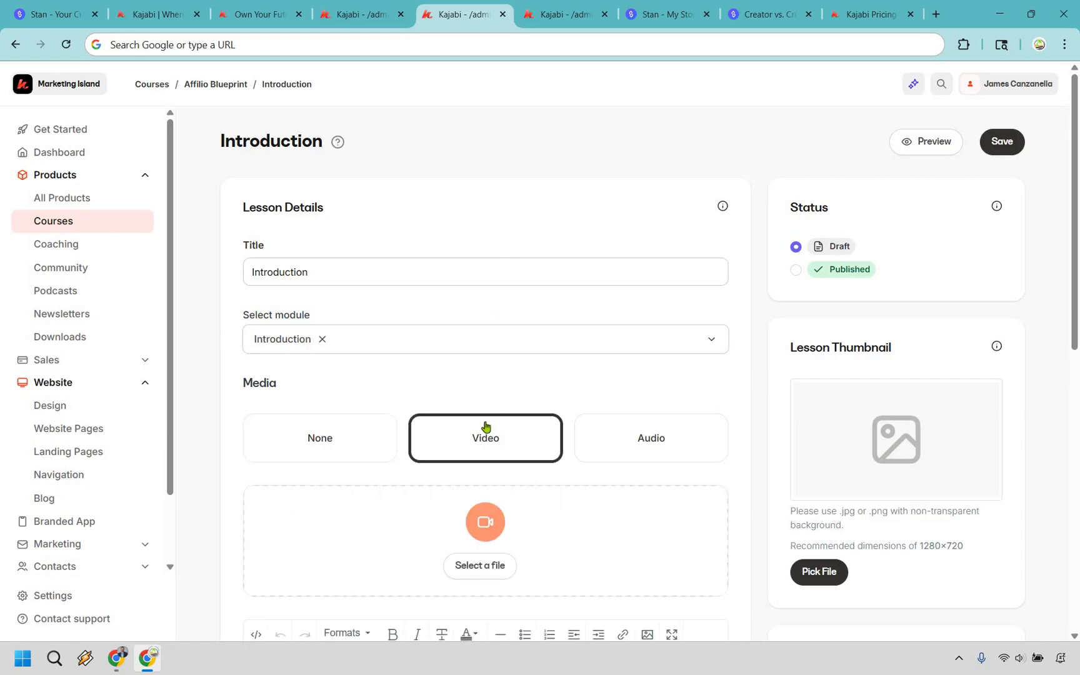
pyautogui.scroll(-2, 483, 428)
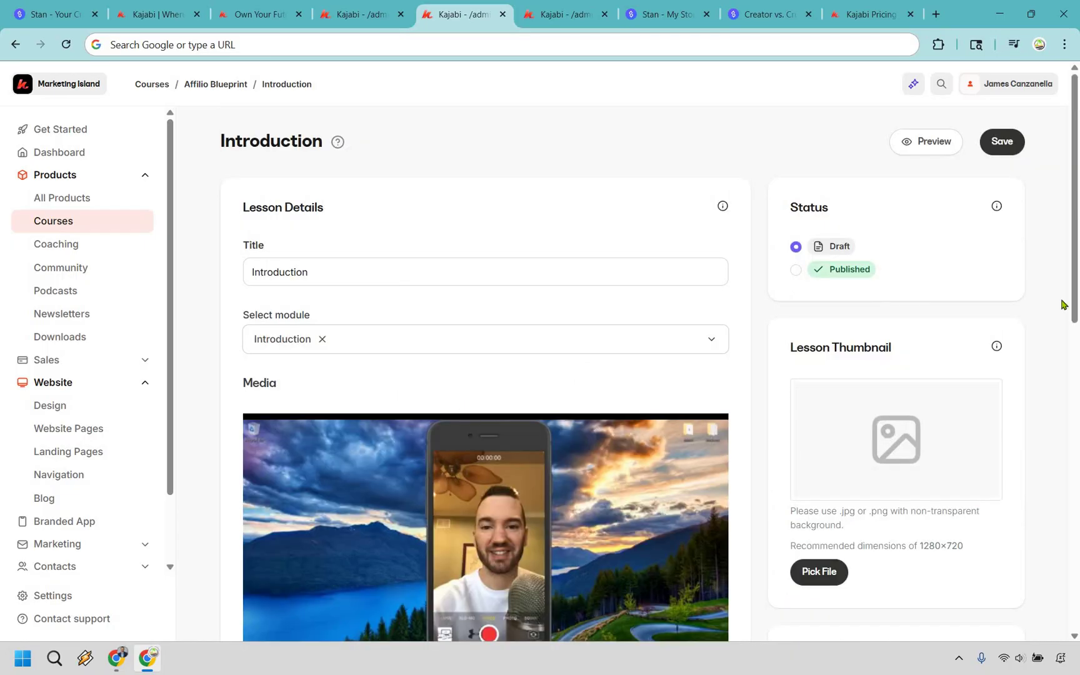
pyautogui.scroll(-3, 1060, 293)
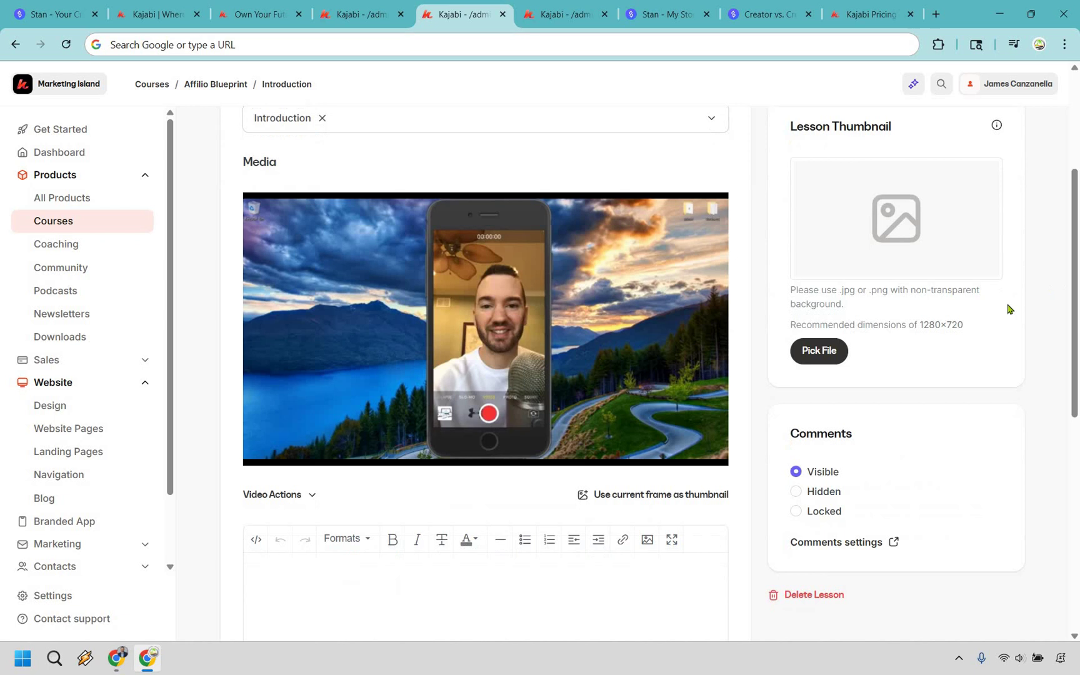
pyautogui.scroll(-1, 1007, 308)
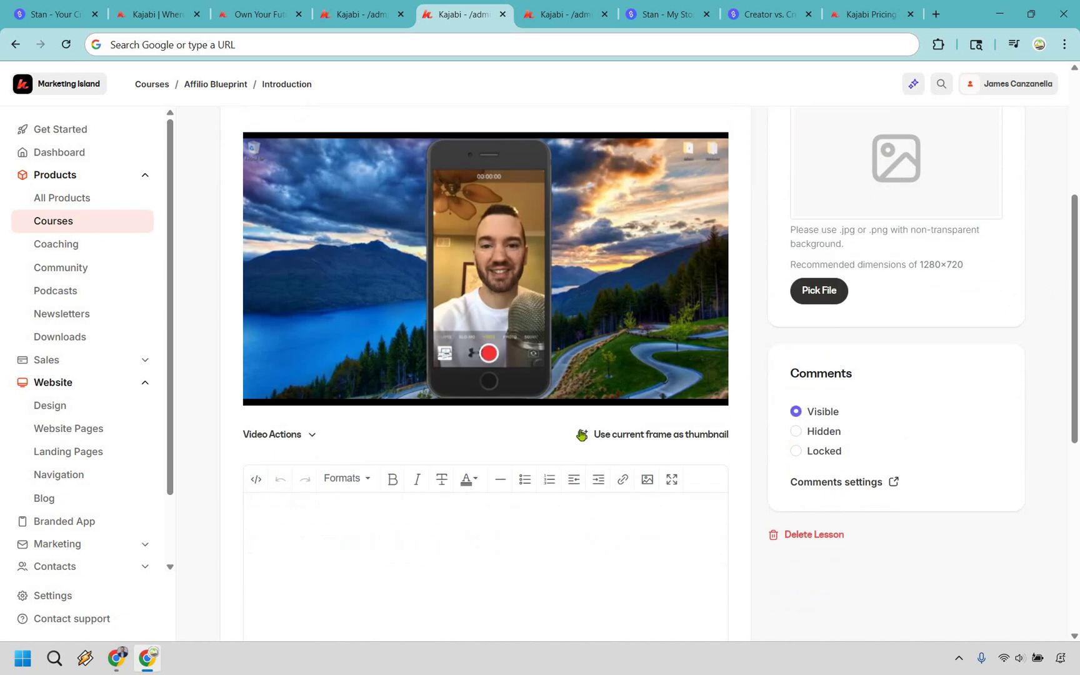
pyautogui.click(654, 436)
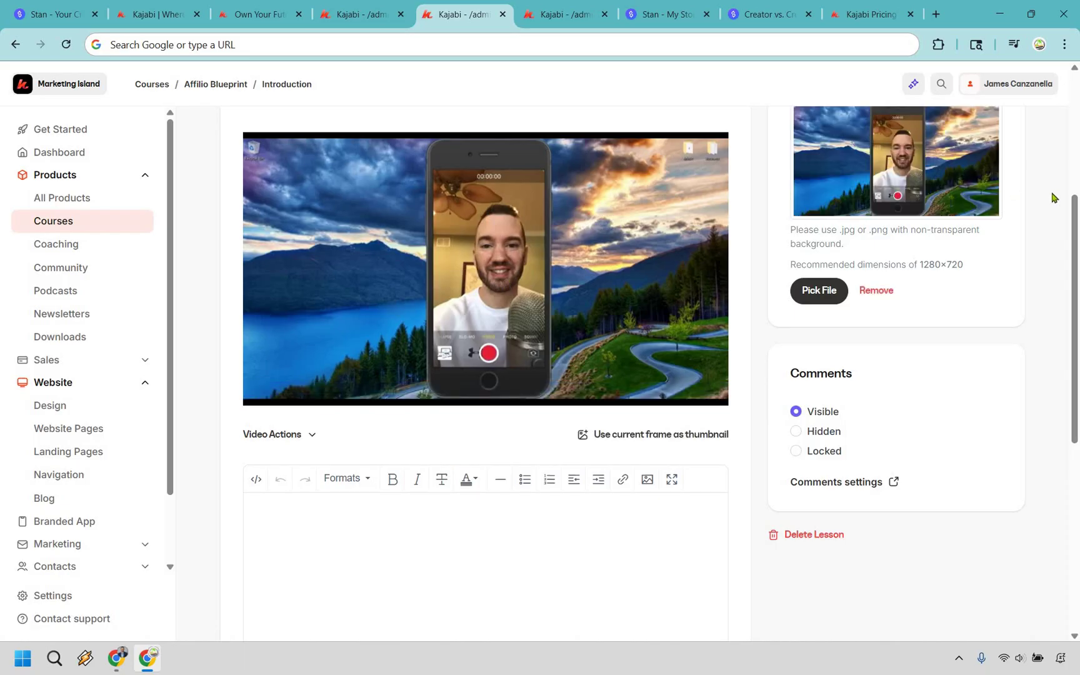
pyautogui.click(280, 438)
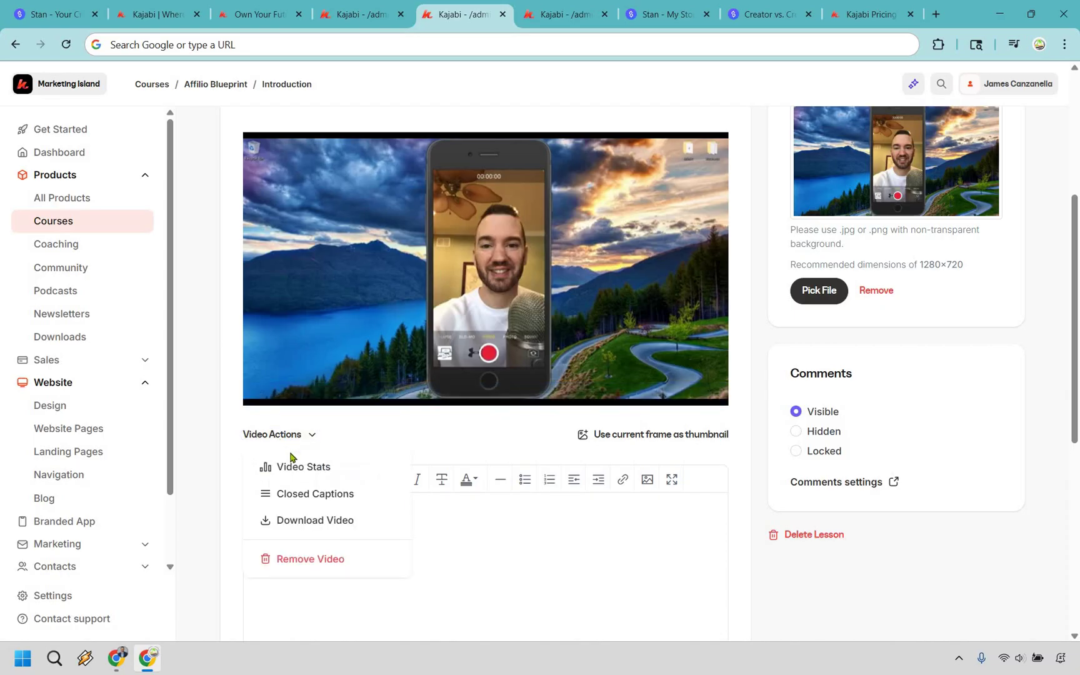
pyautogui.click(552, 531)
pyautogui.scroll(-4, 527, 286)
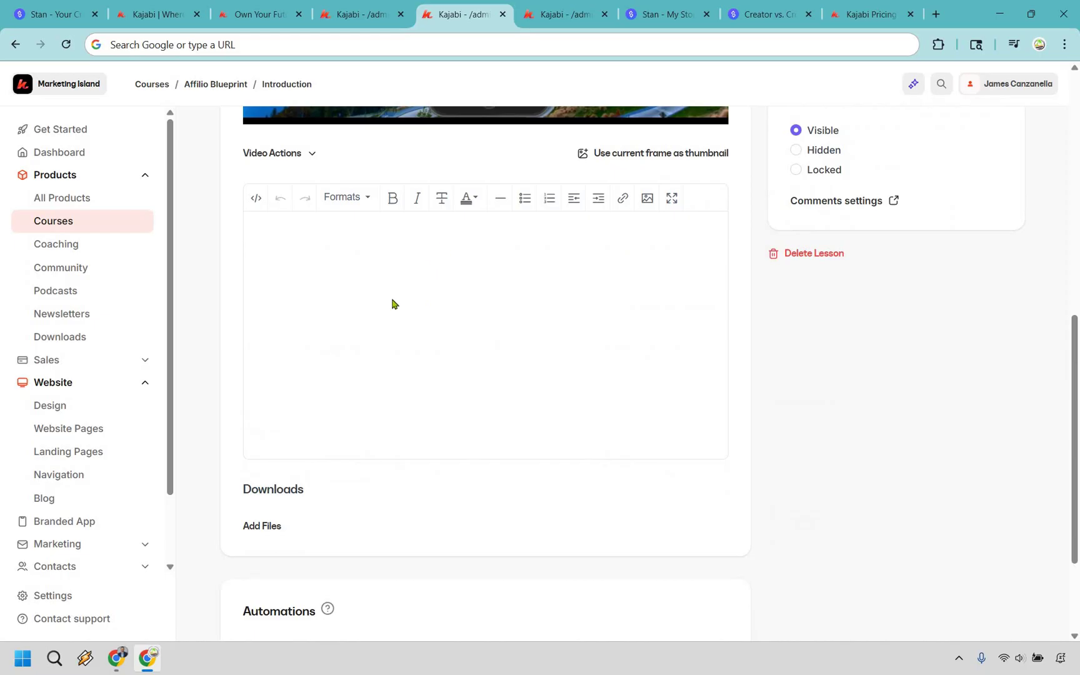
pyautogui.scroll(-2, 197, 321)
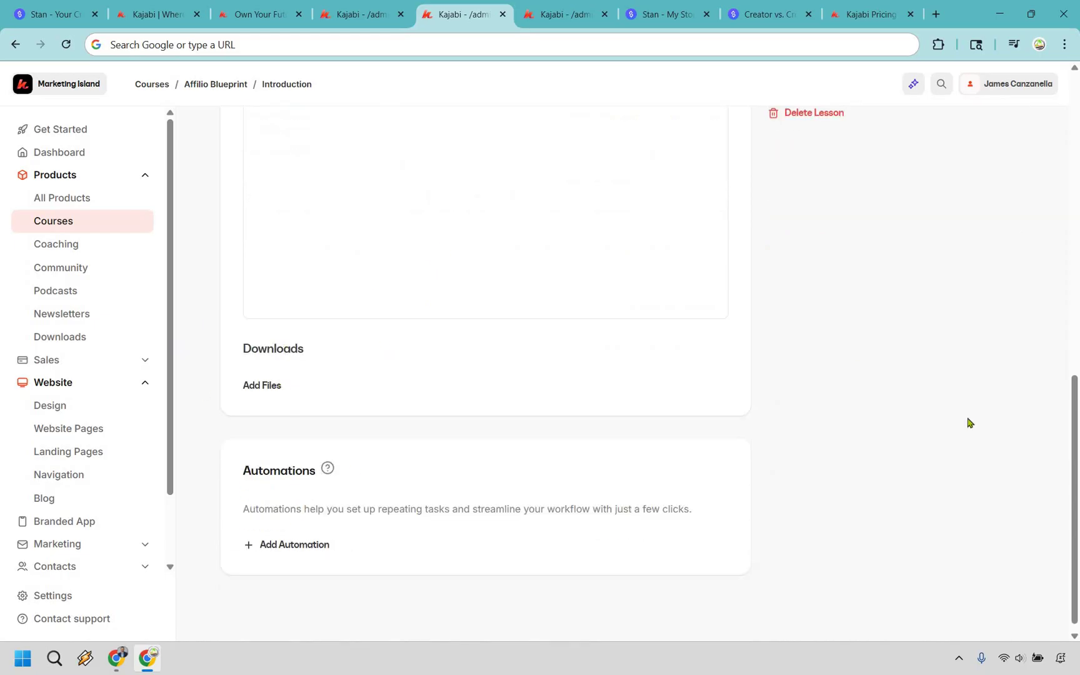
pyautogui.scroll(4, 1043, 450)
pyautogui.scroll(2, 1035, 464)
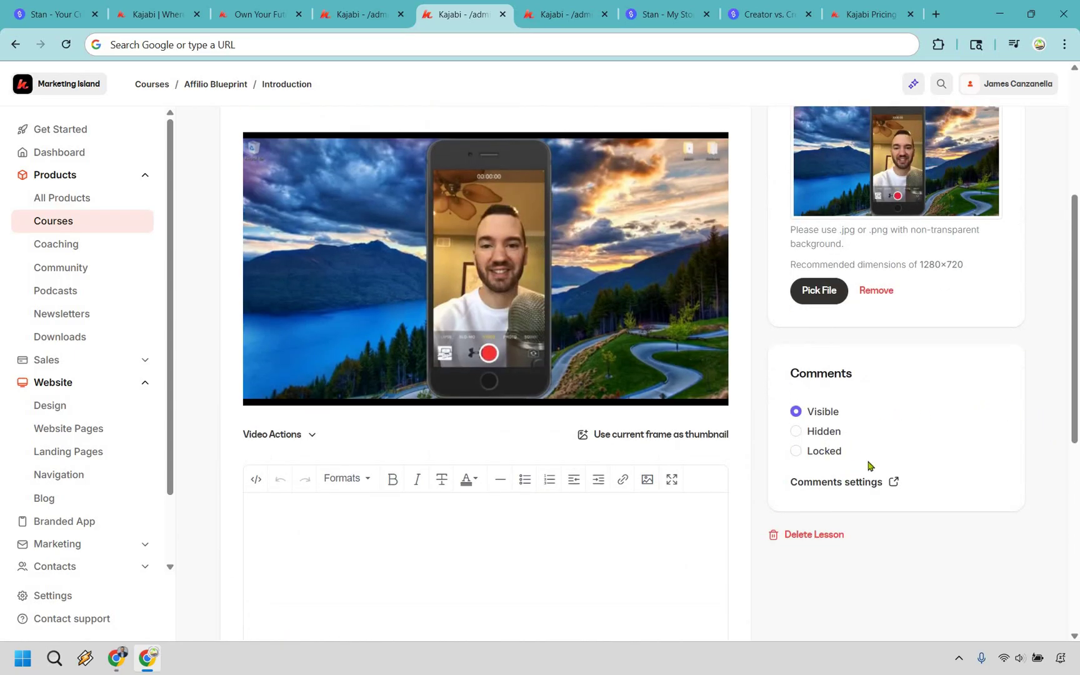
pyautogui.scroll(3, 1045, 431)
pyautogui.scroll(1, 1044, 431)
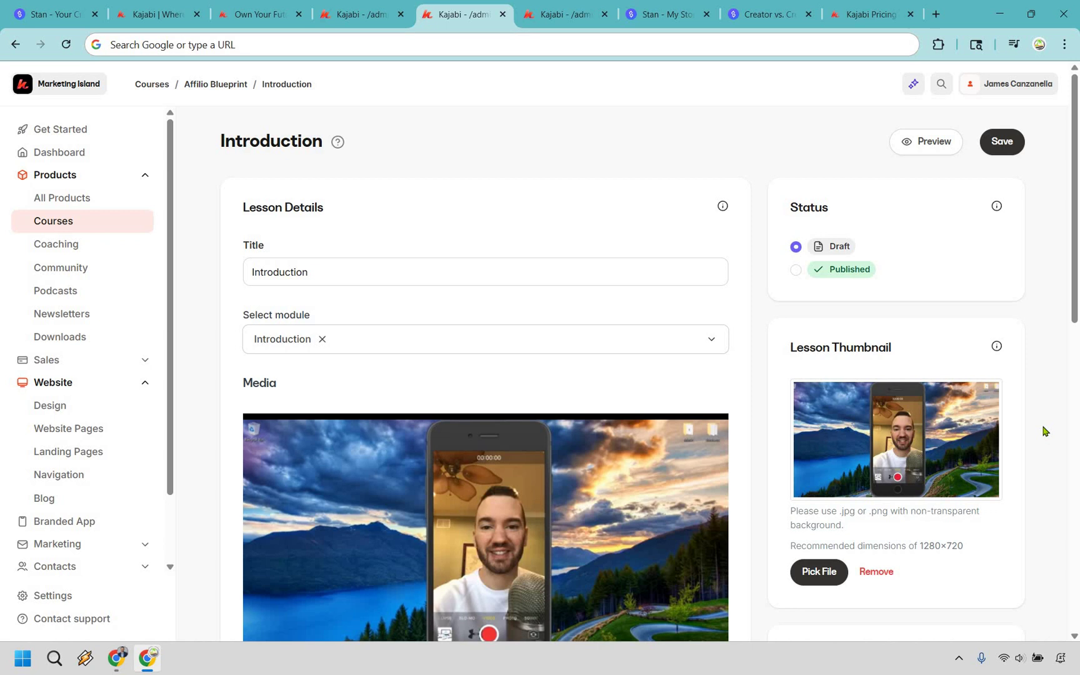
pyautogui.click(601, 23)
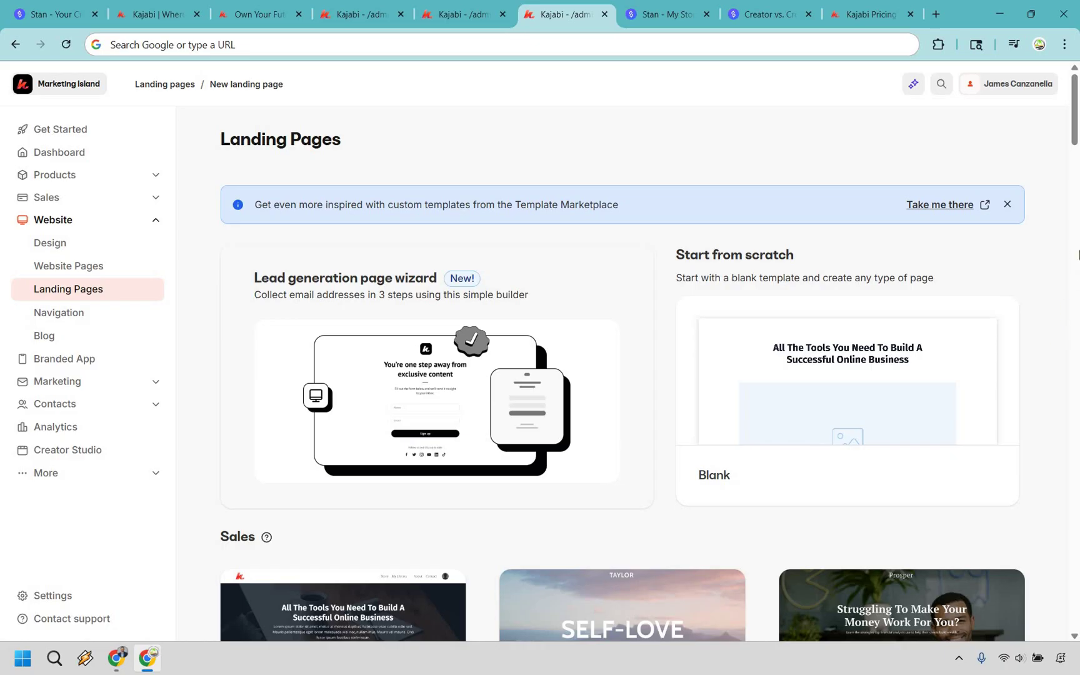
pyautogui.scroll(-5, 1074, 231)
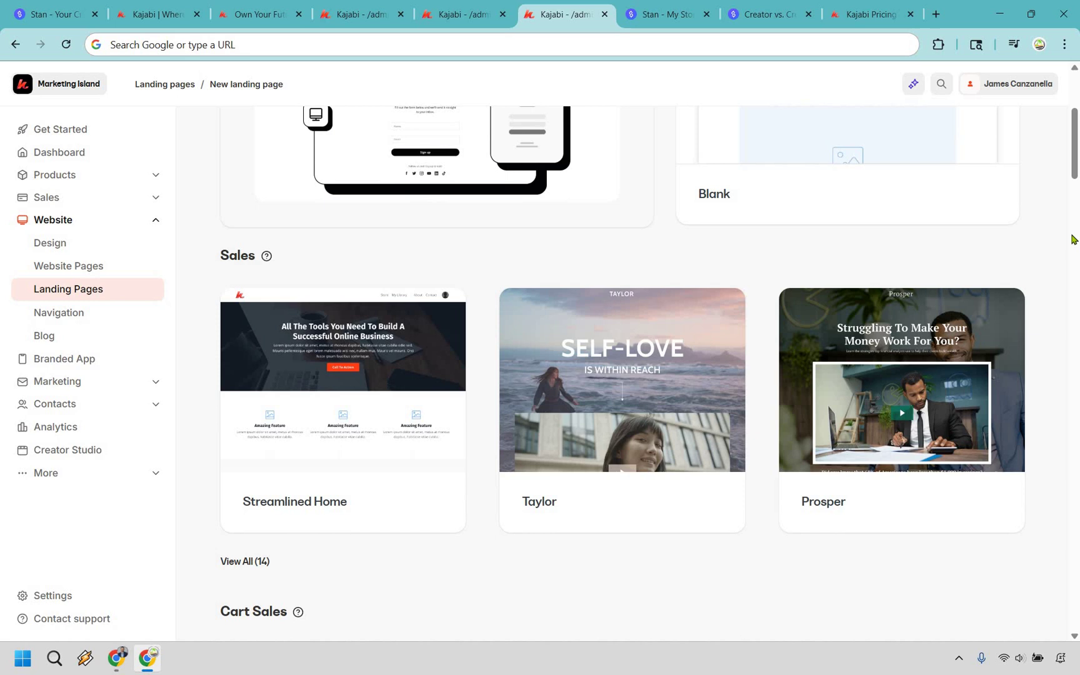
pyautogui.scroll(-1, 805, 436)
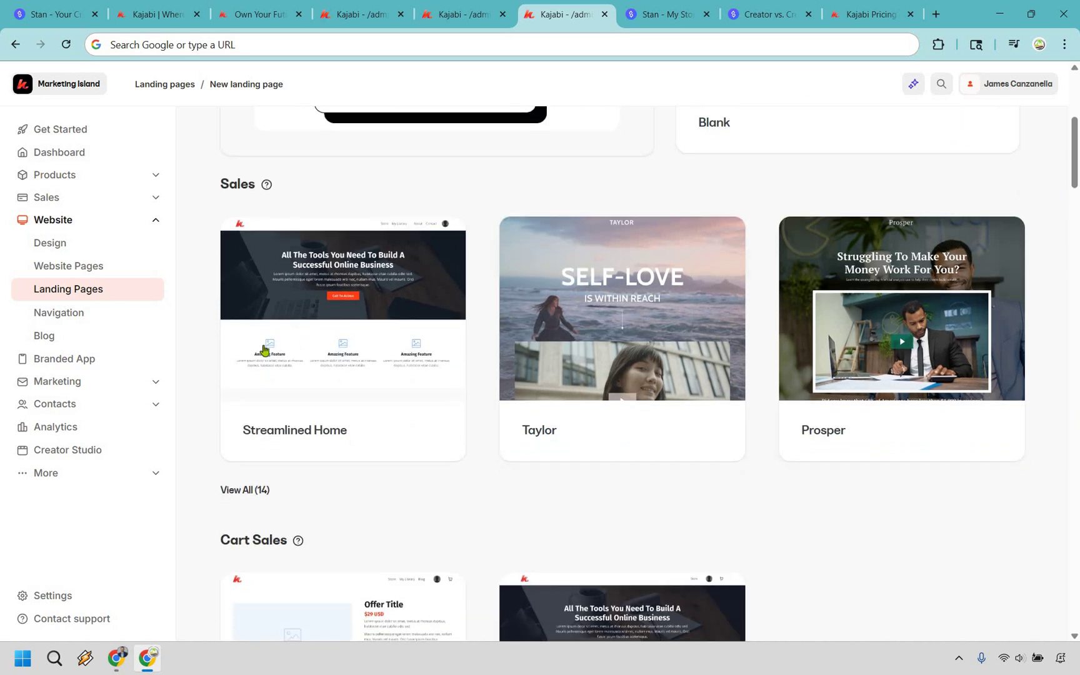
pyautogui.scroll(-2, 300, 343)
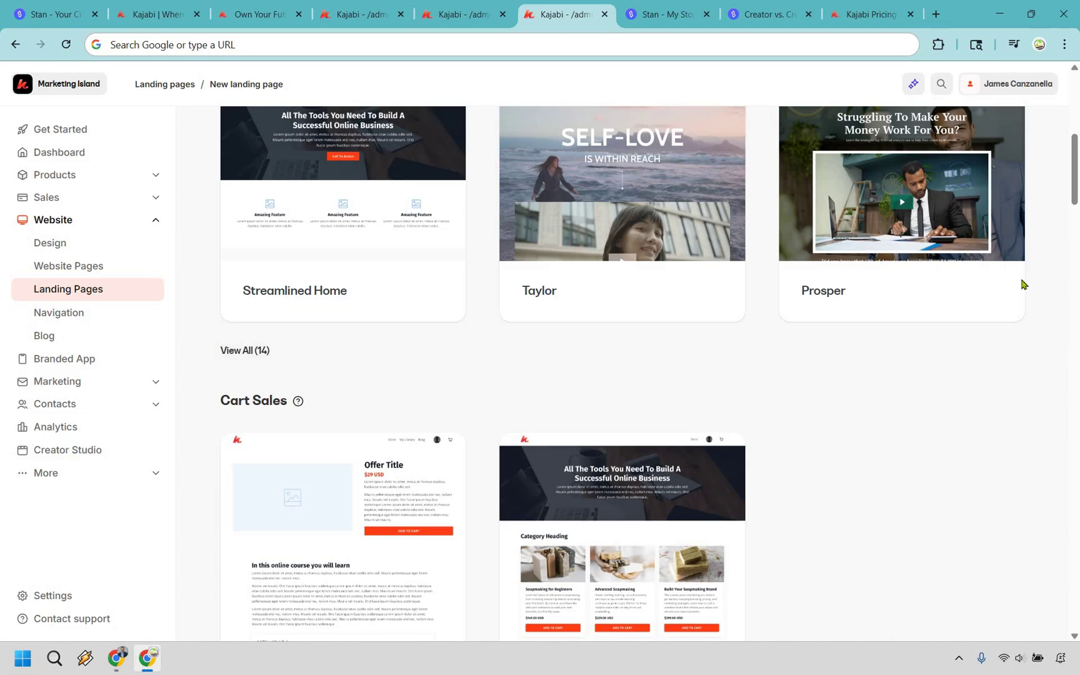
pyautogui.scroll(-2, 1021, 262)
pyautogui.scroll(-2, 1020, 242)
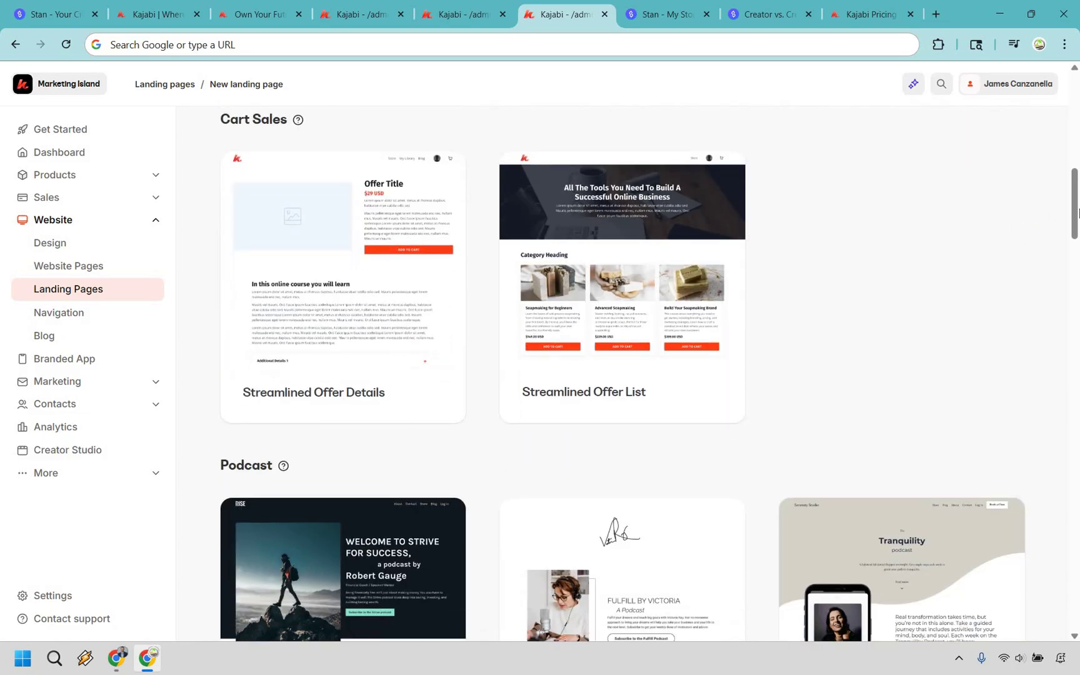
pyautogui.scroll(-12, 1078, 212)
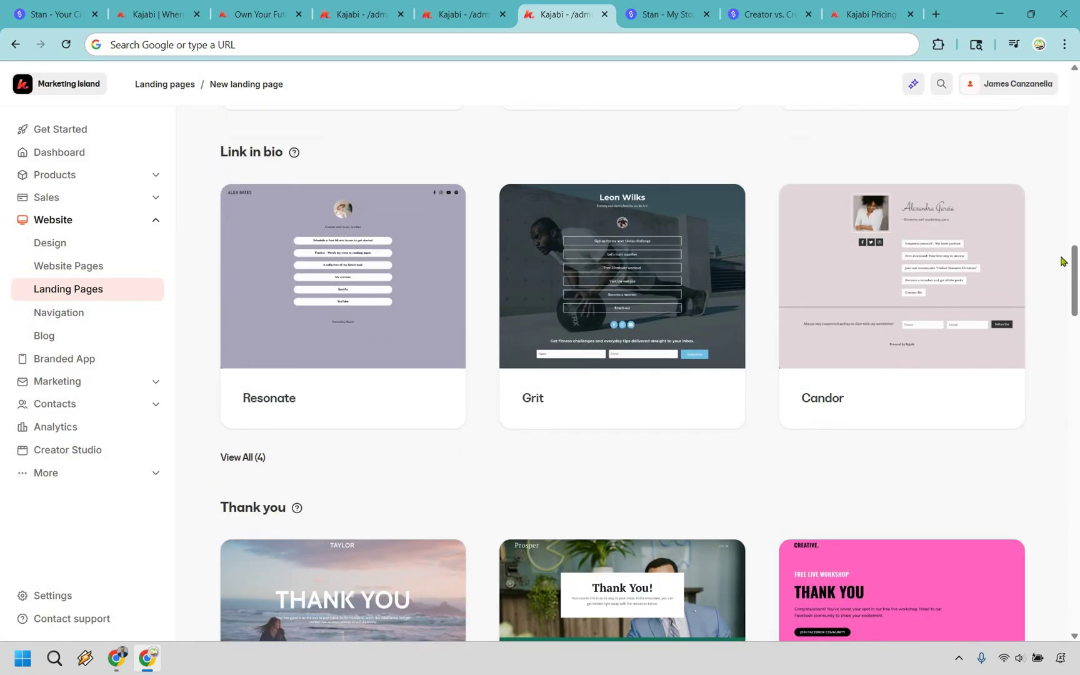
pyautogui.scroll(-13, 1041, 241)
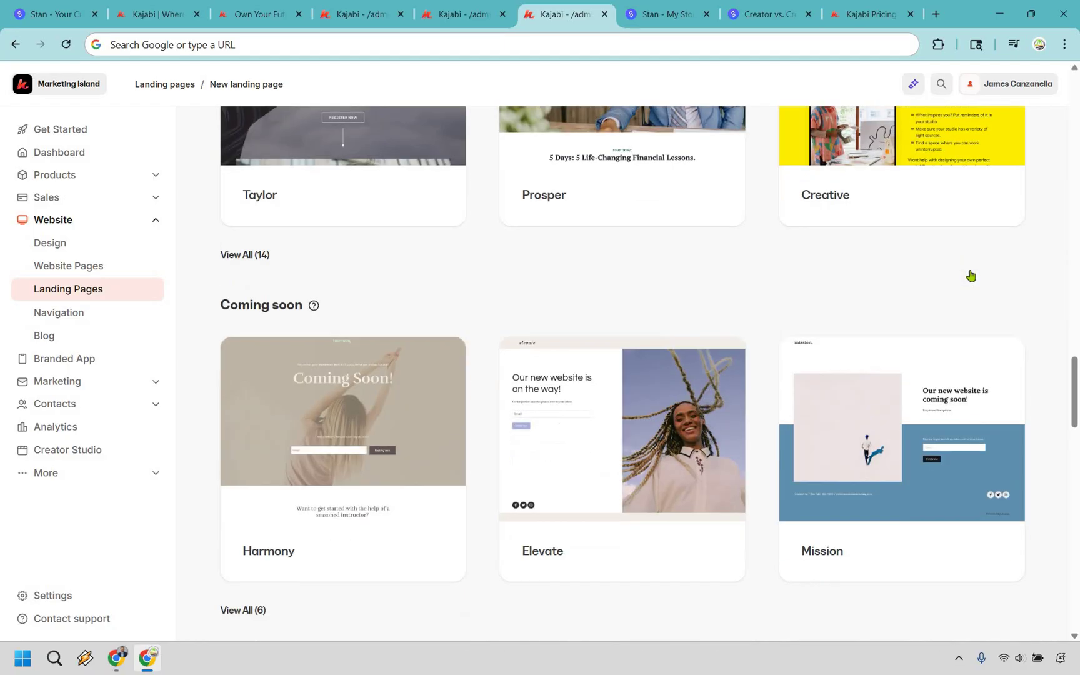
pyautogui.scroll(-11, 970, 276)
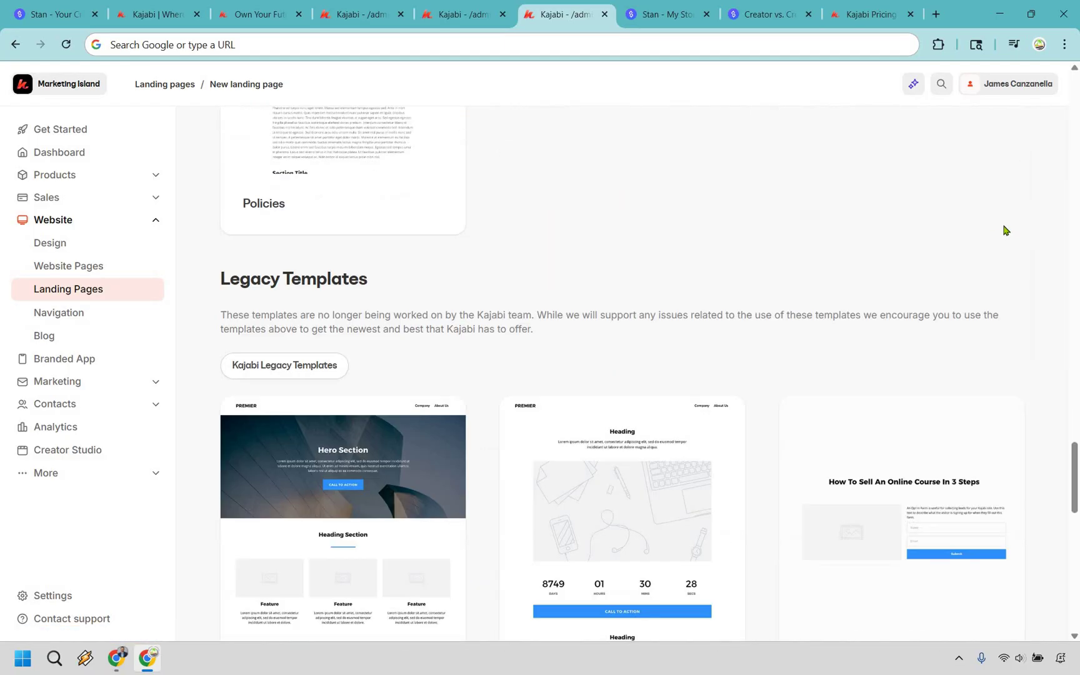
pyautogui.scroll(-1, 1070, 431)
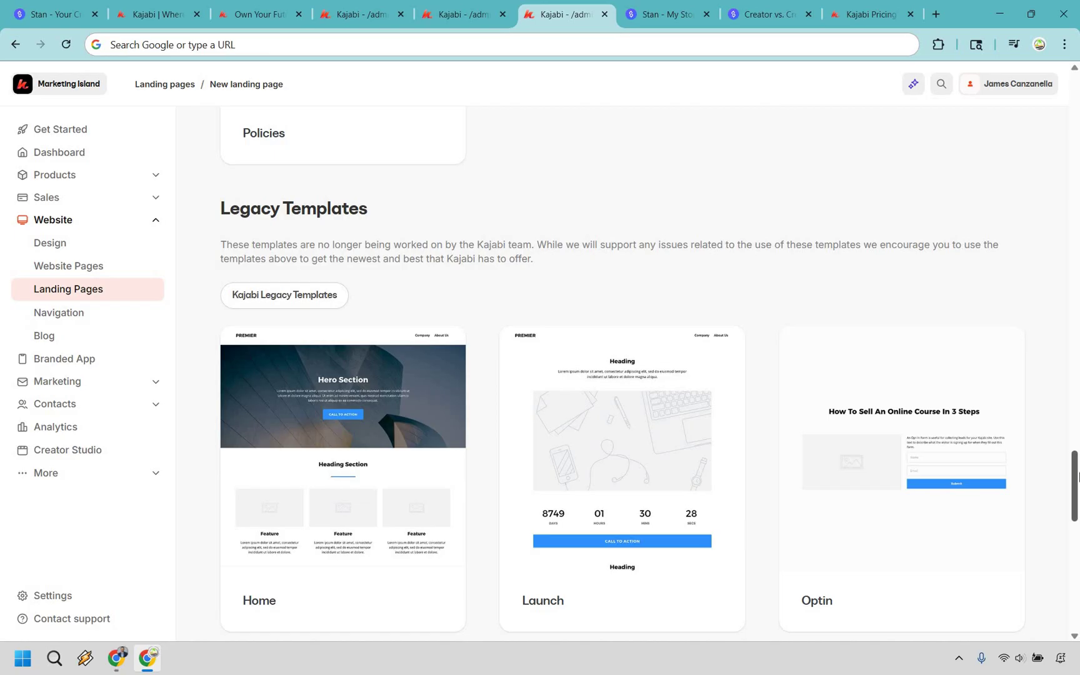
pyautogui.scroll(-1, 1056, 437)
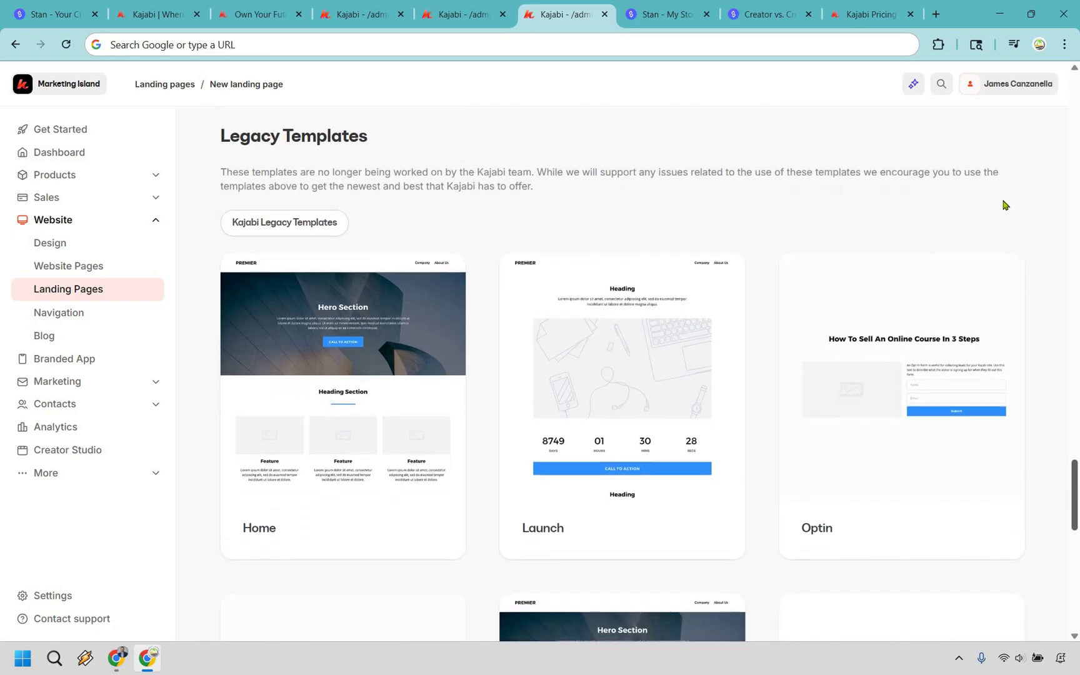
pyautogui.scroll(-2, 1068, 347)
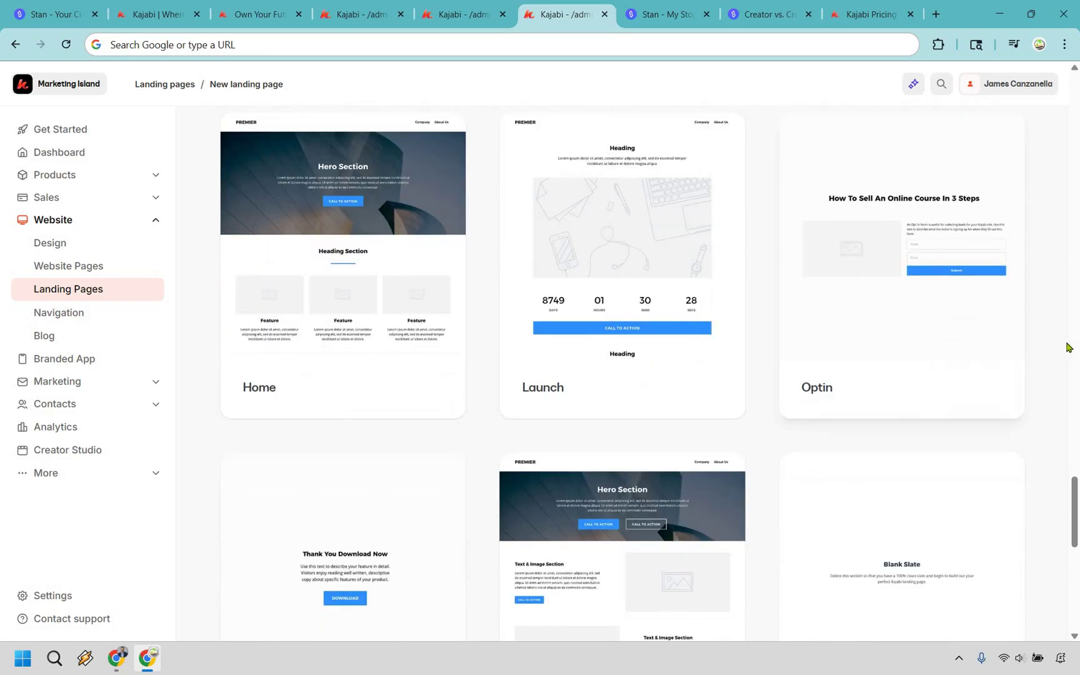
pyautogui.scroll(-2, 1068, 357)
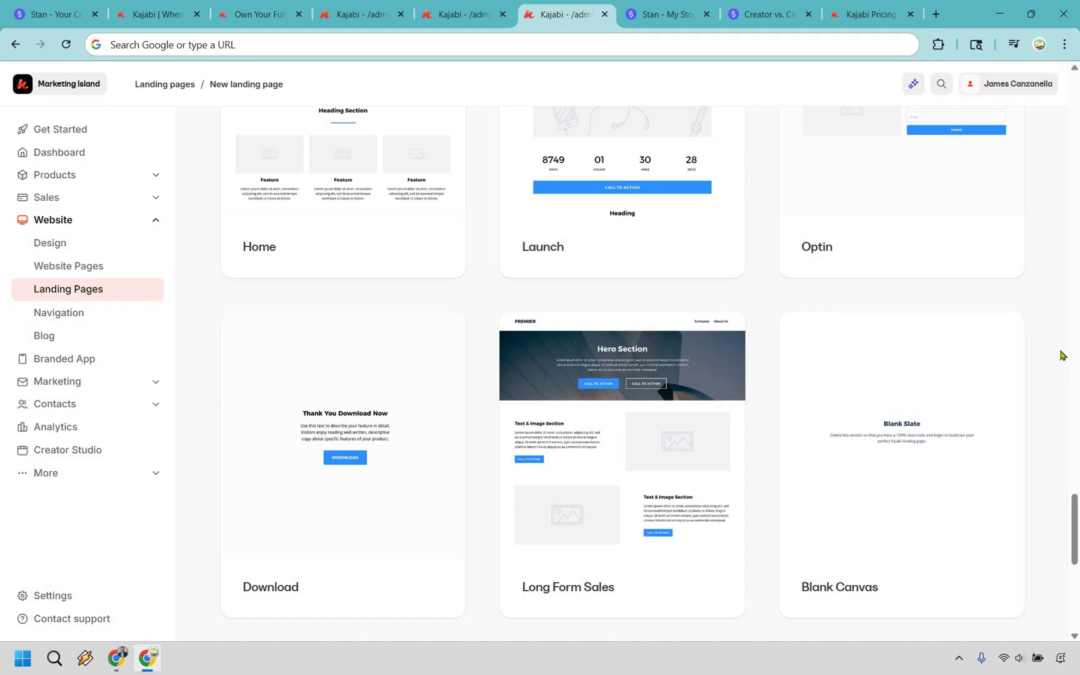
pyautogui.scroll(2, 1060, 355)
pyautogui.scroll(1, 1060, 355)
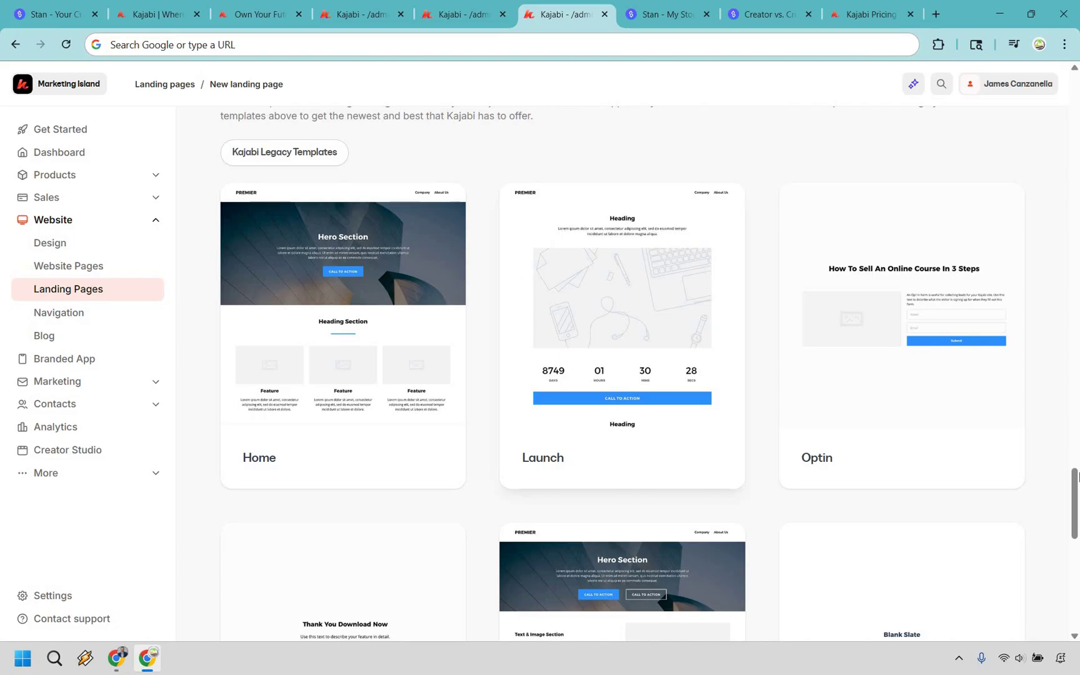
pyautogui.moveTo(1075, 514); pyautogui.dragTo(1075, 120)
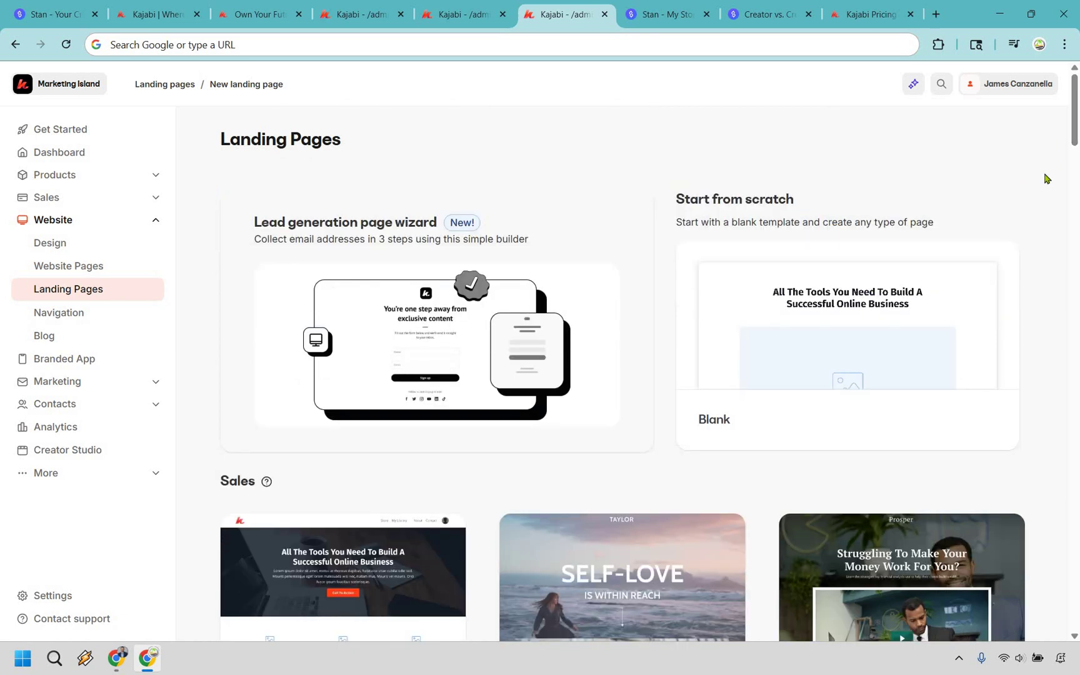
# Review Kajabi's pricing plans, then return to Marketing Island's Stan My Store dashboard.
pyautogui.hotkey('ctrl', '3')
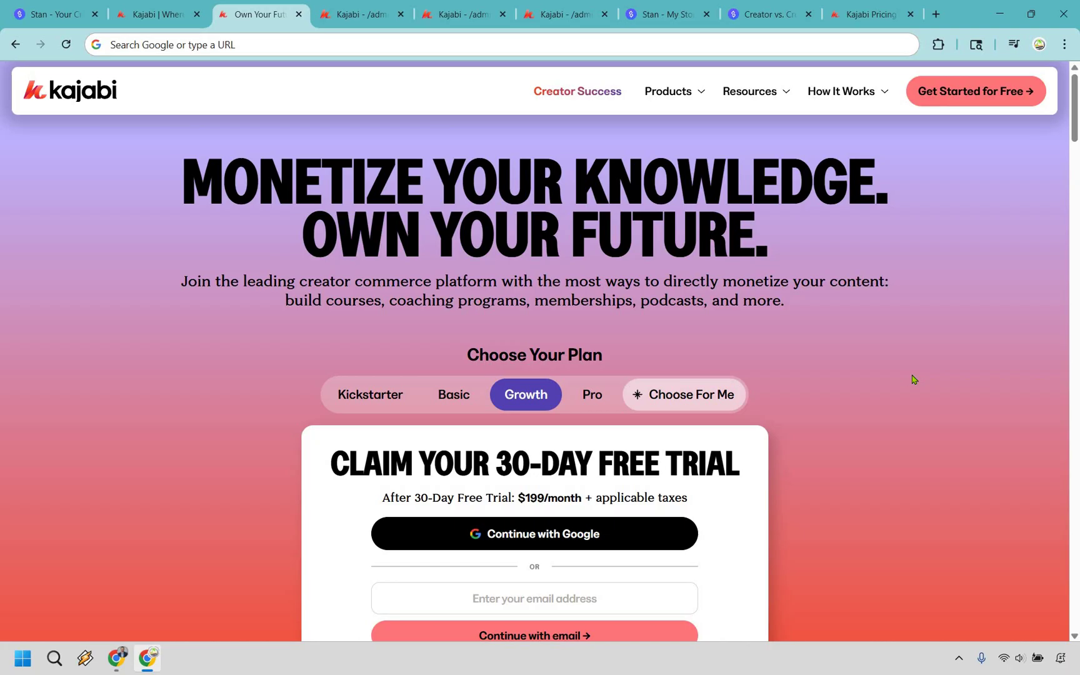
pyautogui.click(668, 14)
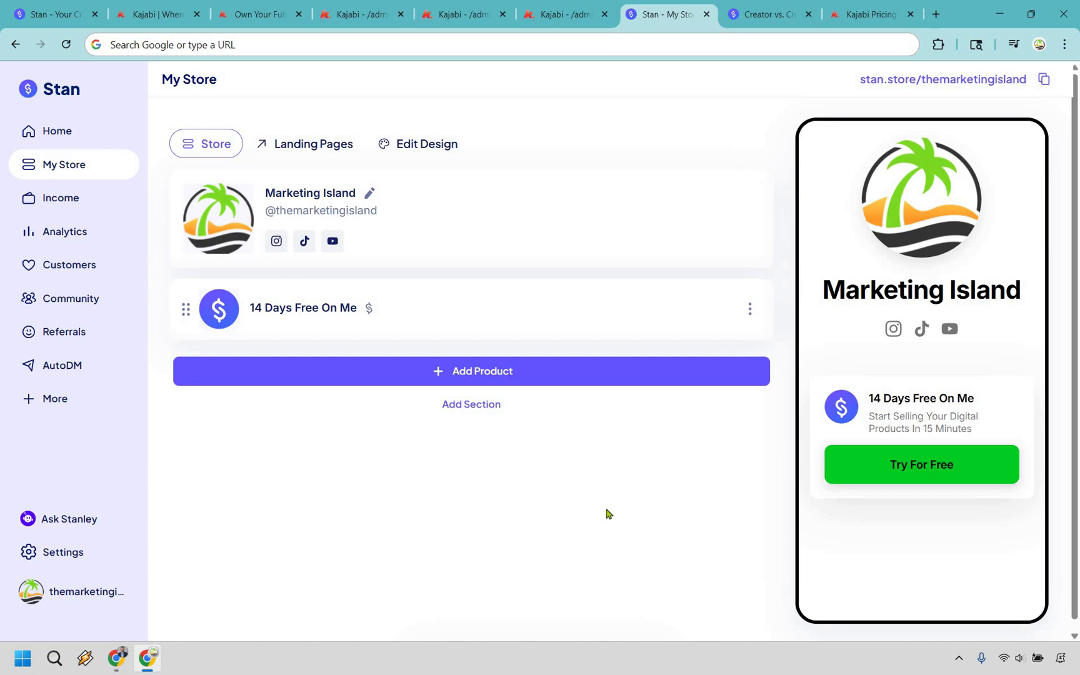
# Create a Digital Product titled 'Get My eBook Now!' and continue to checkout setup.
pyautogui.click(563, 376)
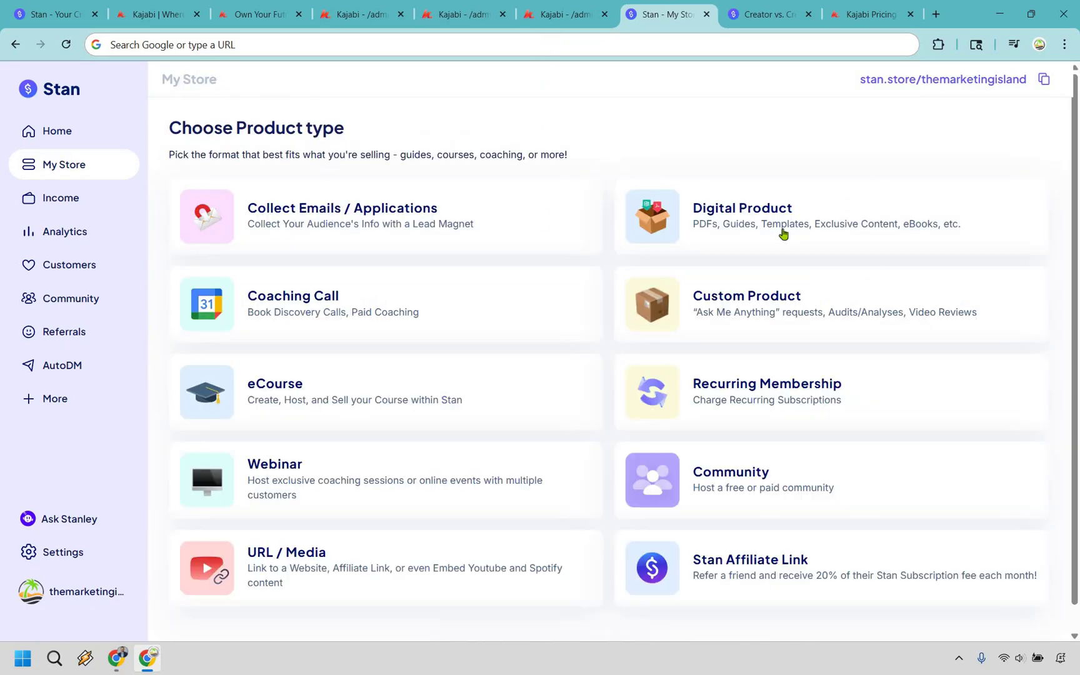
pyautogui.click(781, 234)
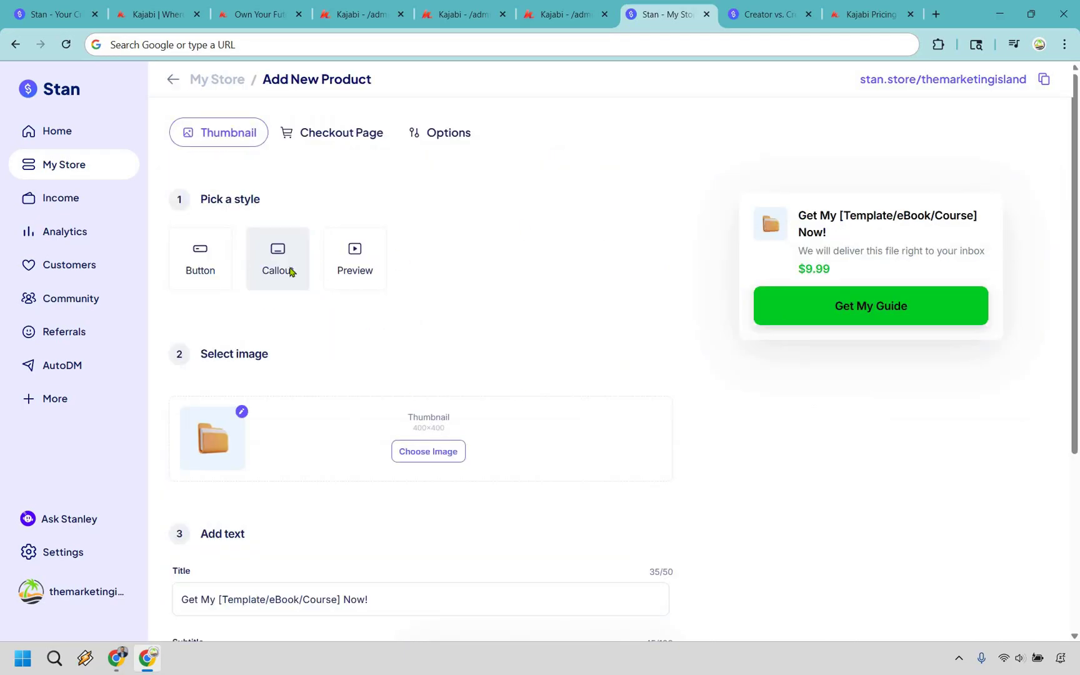
pyautogui.scroll(-2, 583, 244)
pyautogui.scroll(-2, 214, 330)
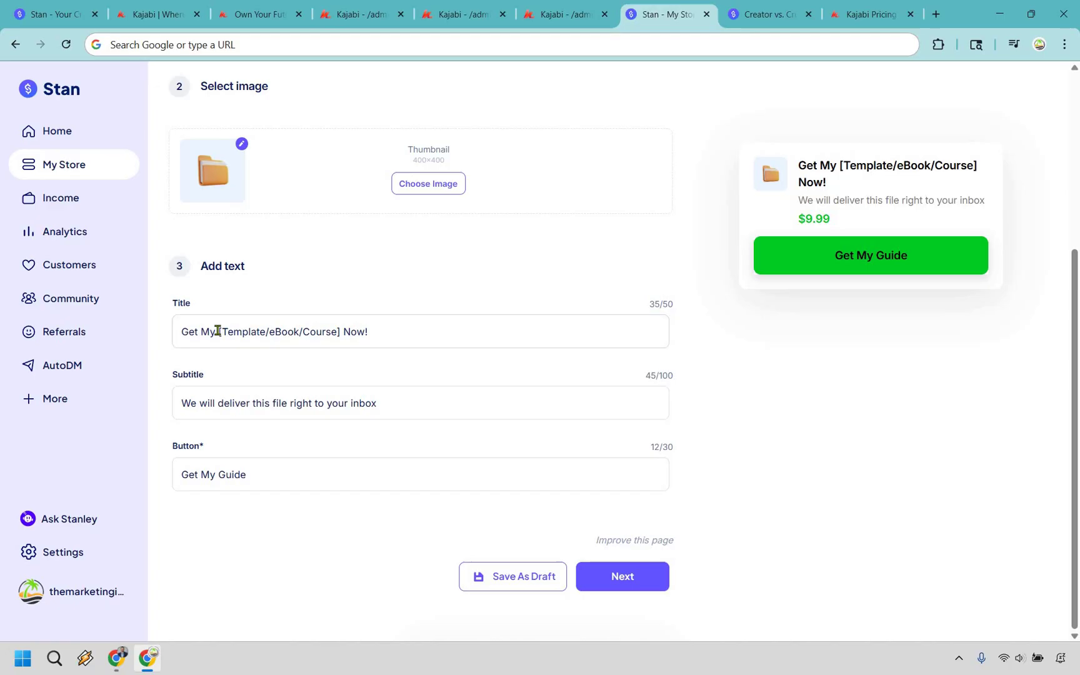
pyautogui.moveTo(218, 331); pyautogui.dragTo(341, 340)
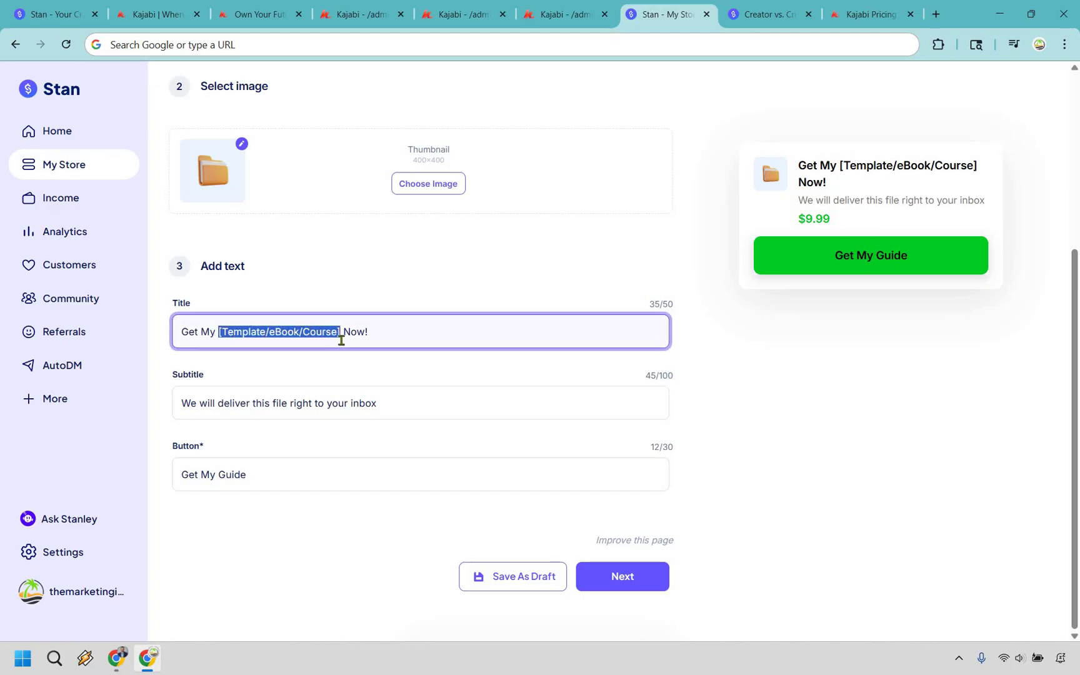
pyautogui.write('eBook')
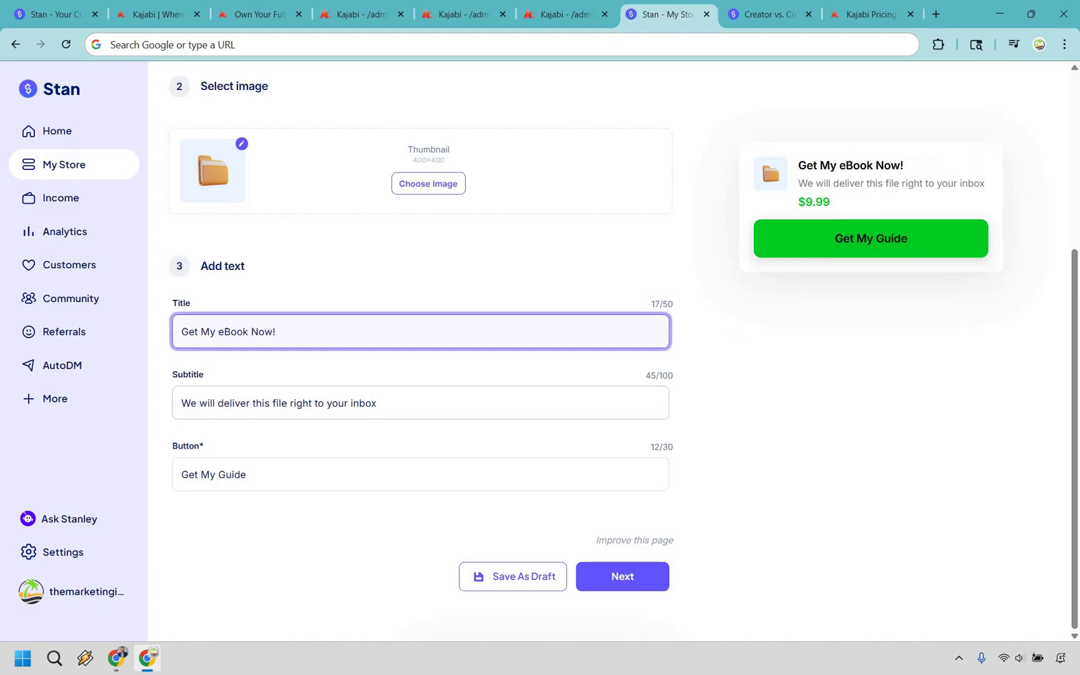
pyautogui.click(402, 376)
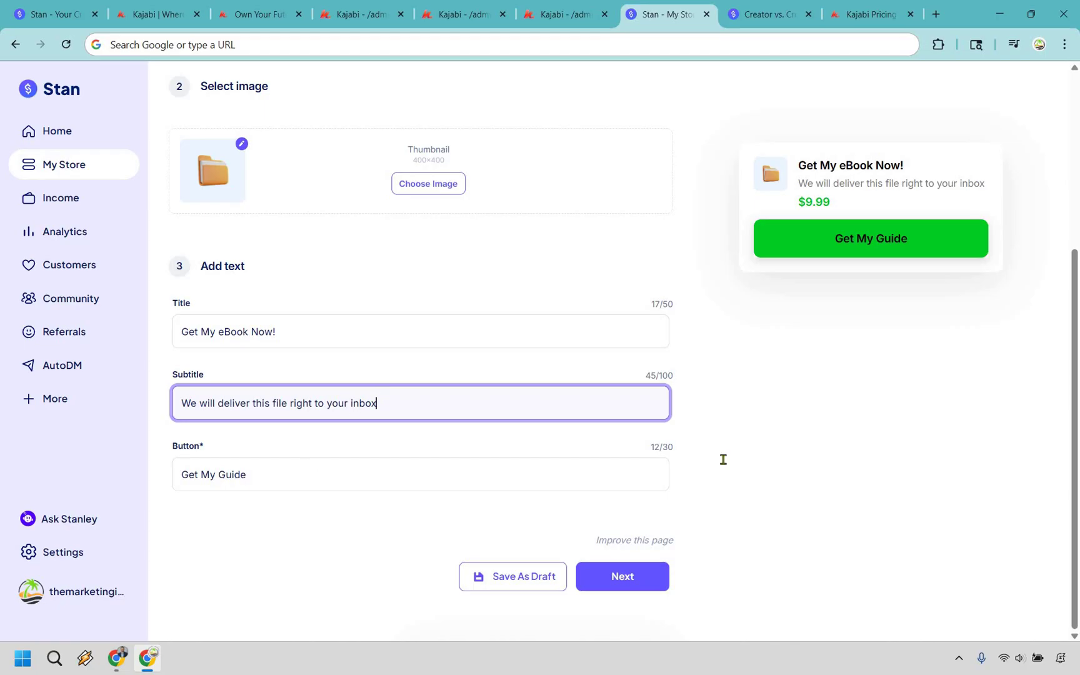
pyautogui.click(634, 587)
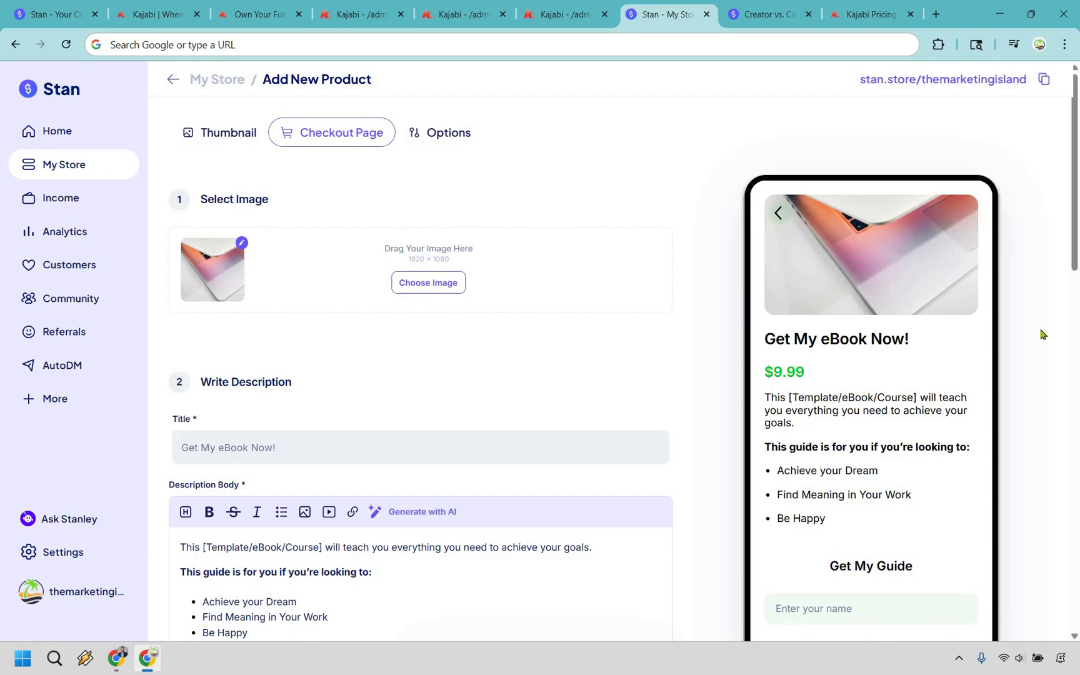
# Upload Logo 2.jpg as the checkout image, zoomed out and cropped.
pyautogui.click(430, 283)
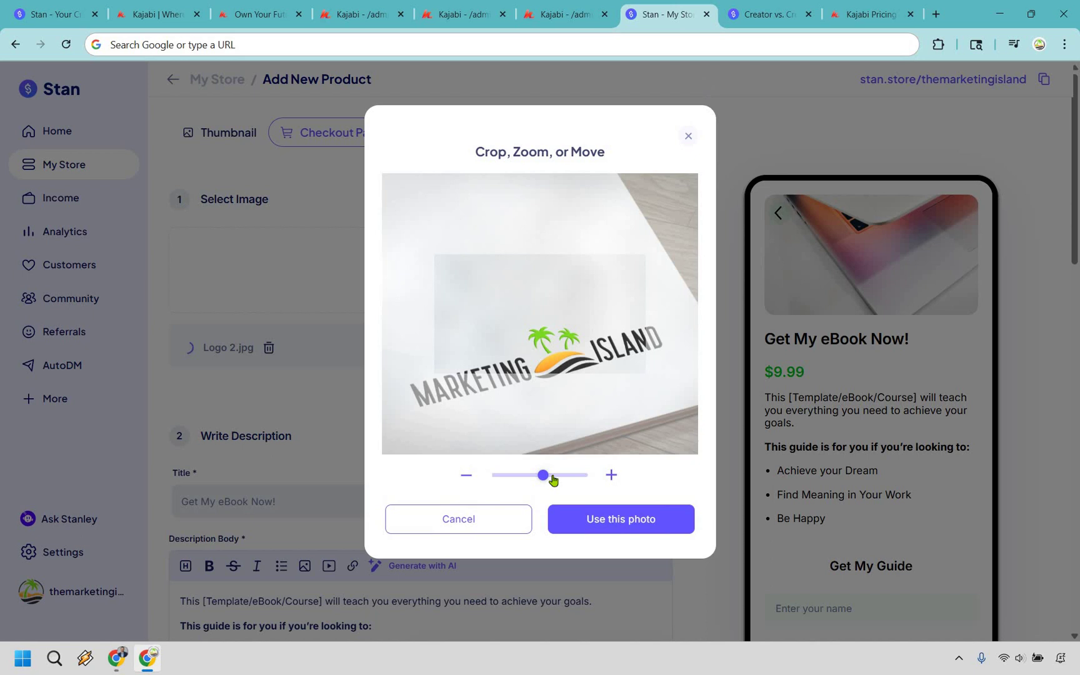
pyautogui.moveTo(541, 475); pyautogui.dragTo(497, 475)
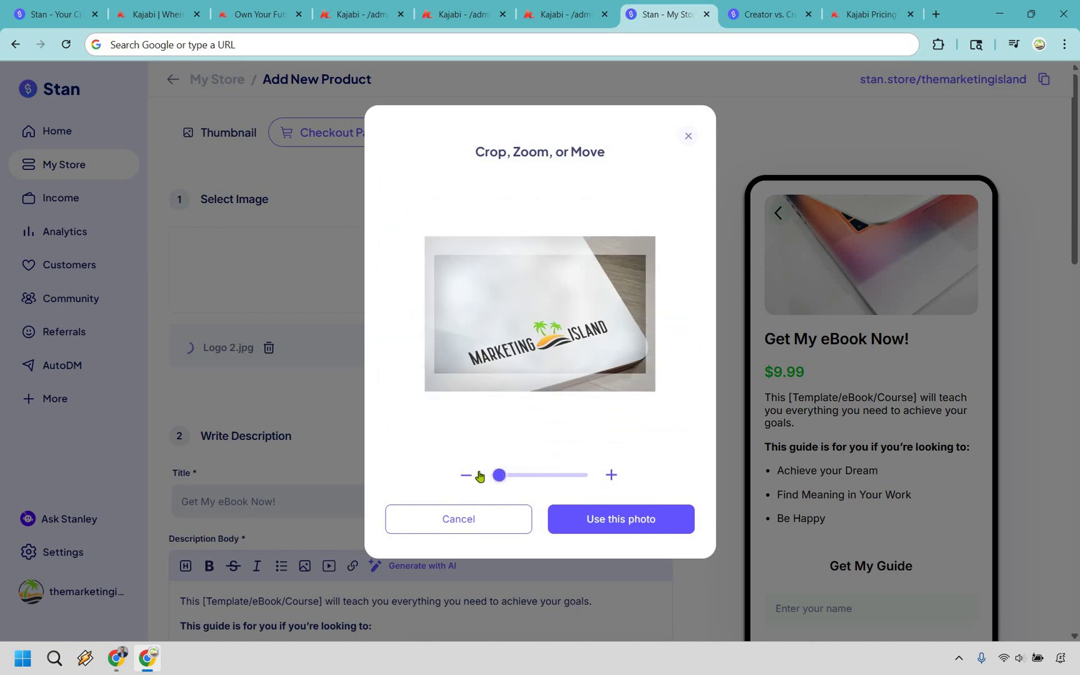
pyautogui.scroll(-2, 544, 285)
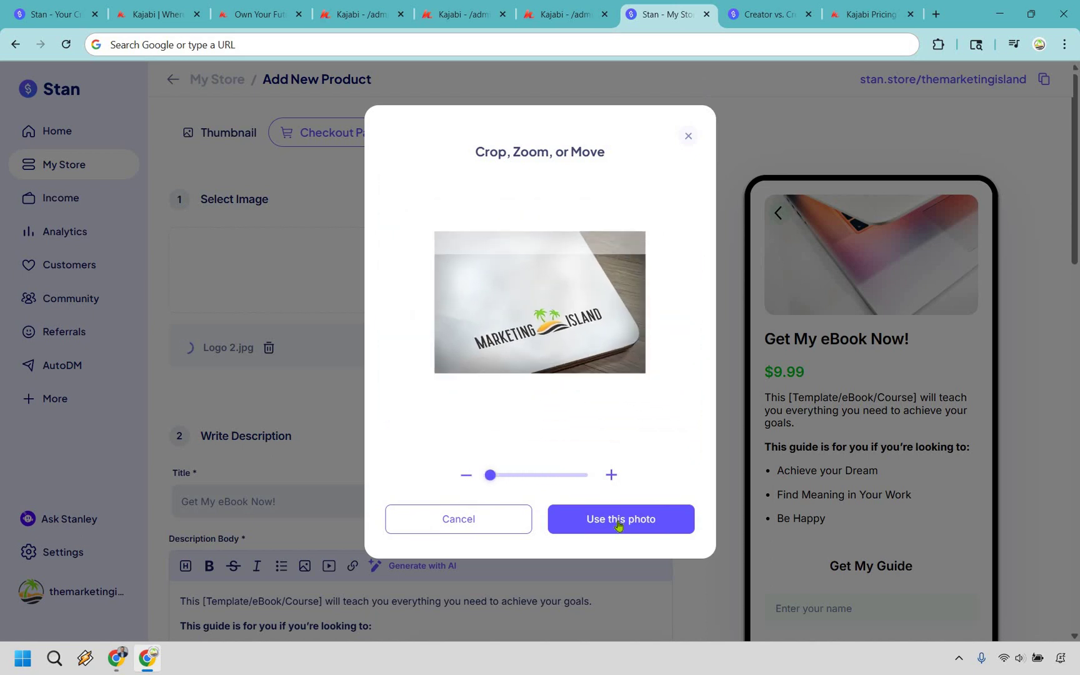
pyautogui.press('Return')
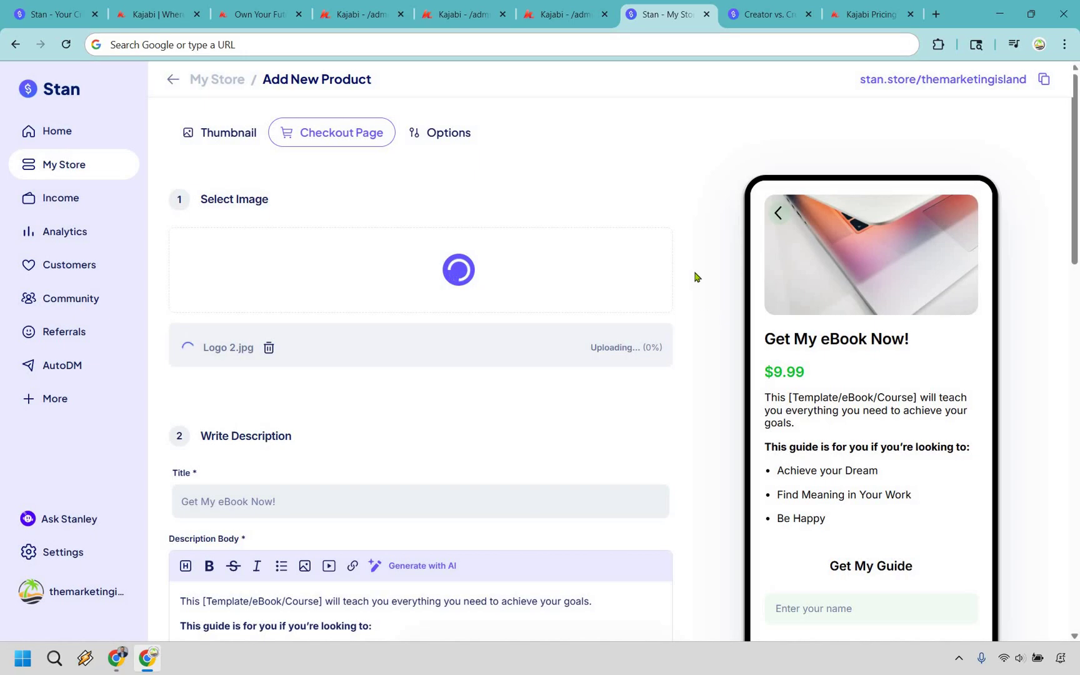
# Dismiss the AI description writer and change the Bottom Title from 'Get My Guide' to 'Get My eBook'.
pyautogui.scroll(-6, 396, 304)
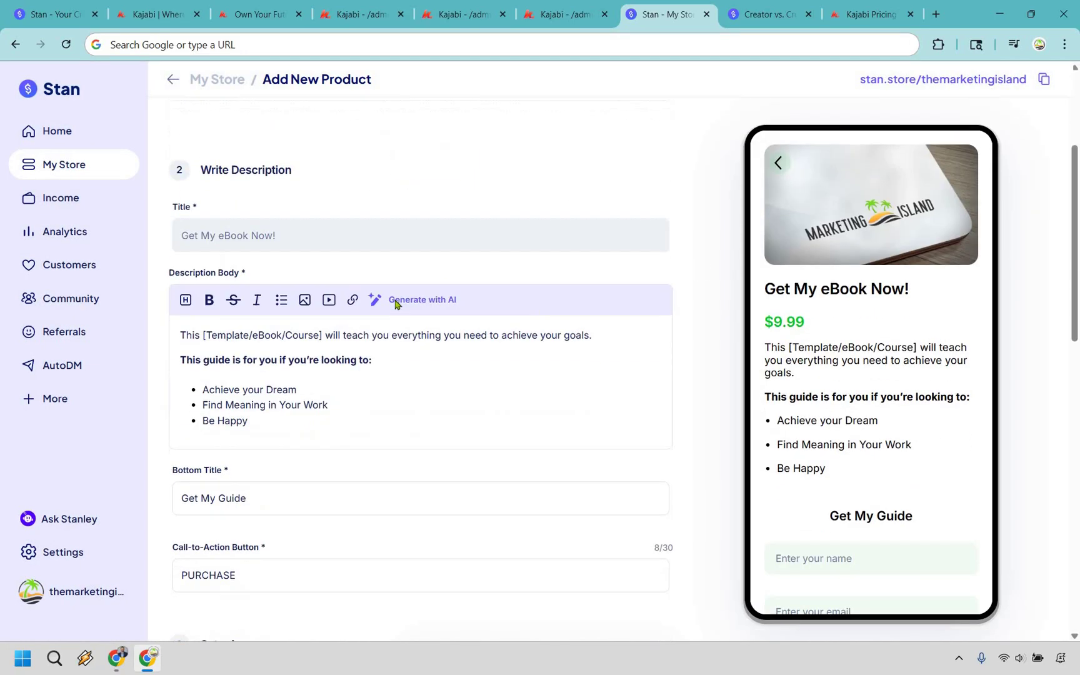
pyautogui.click(415, 230)
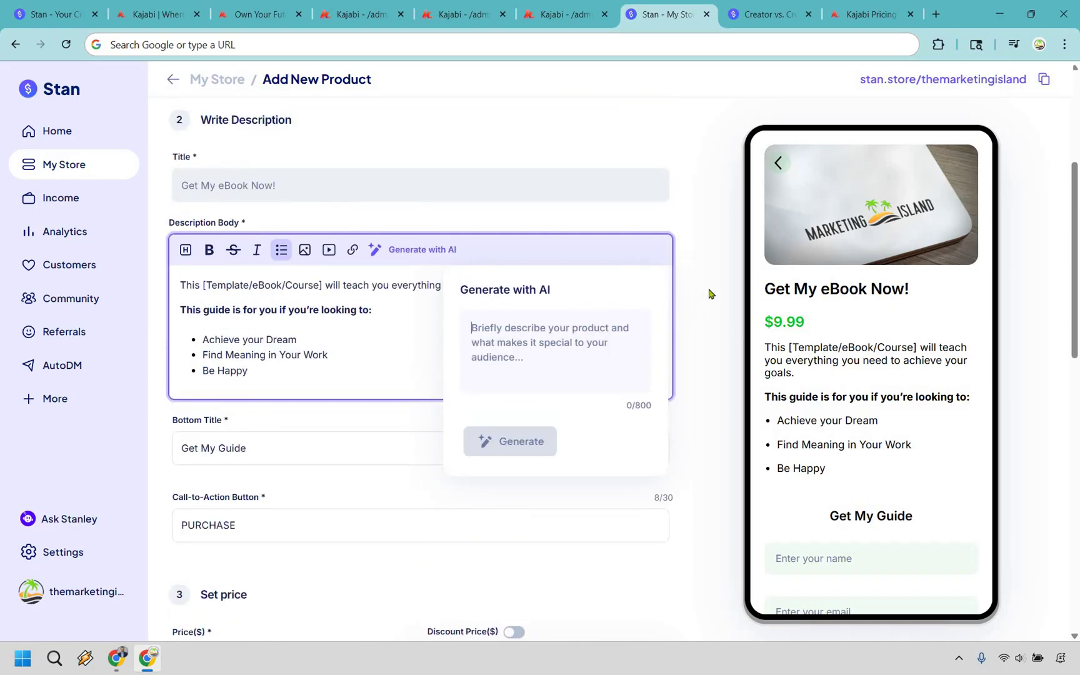
pyautogui.press('Escape')
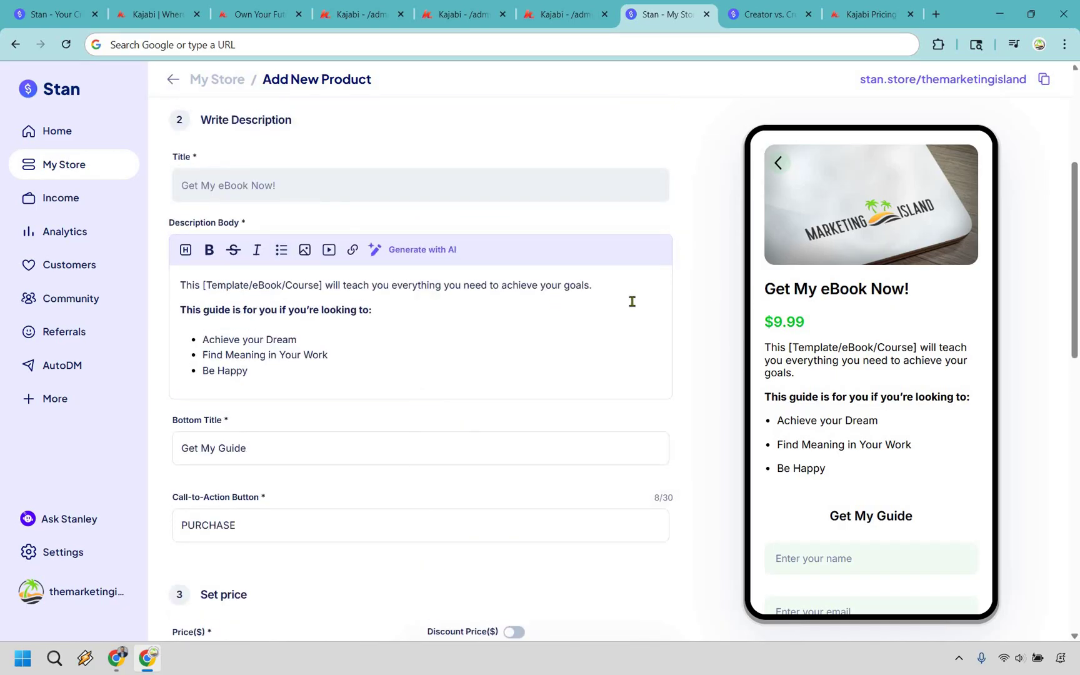
pyautogui.scroll(-3, 258, 312)
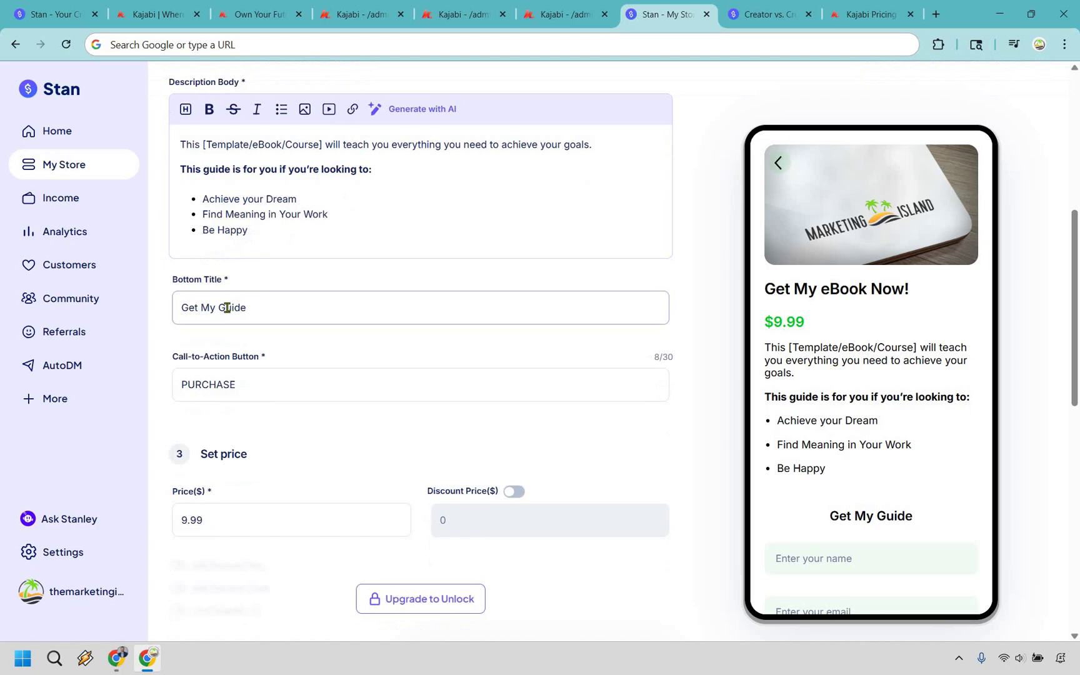
pyautogui.click(222, 306)
pyautogui.doubleClick(260, 297)
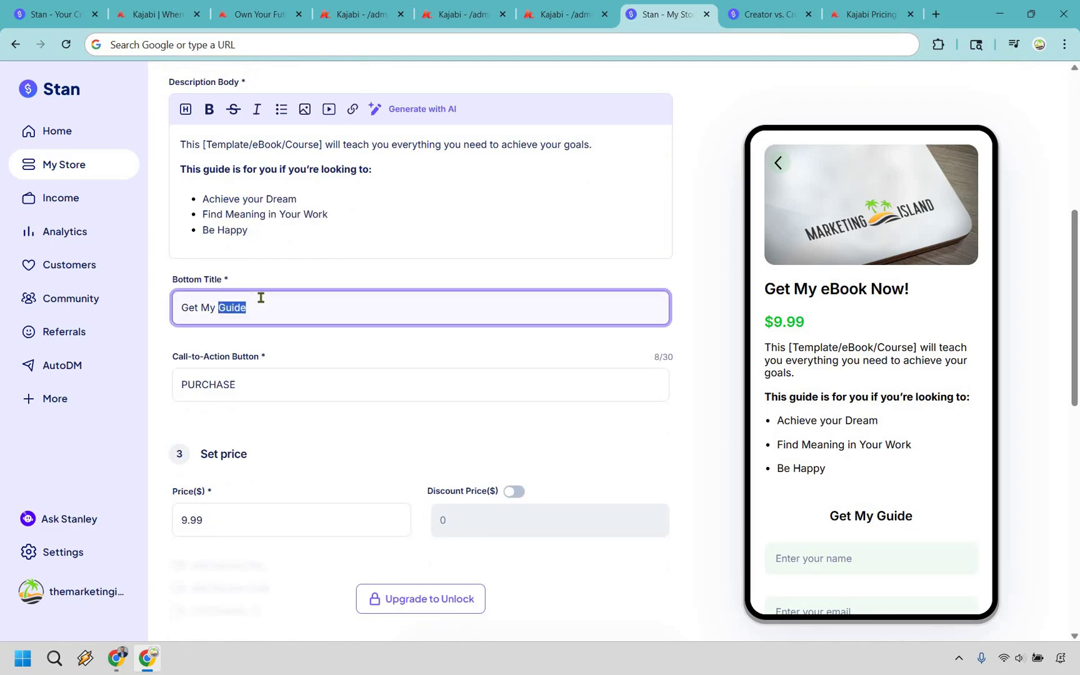
pyautogui.write('eBook')
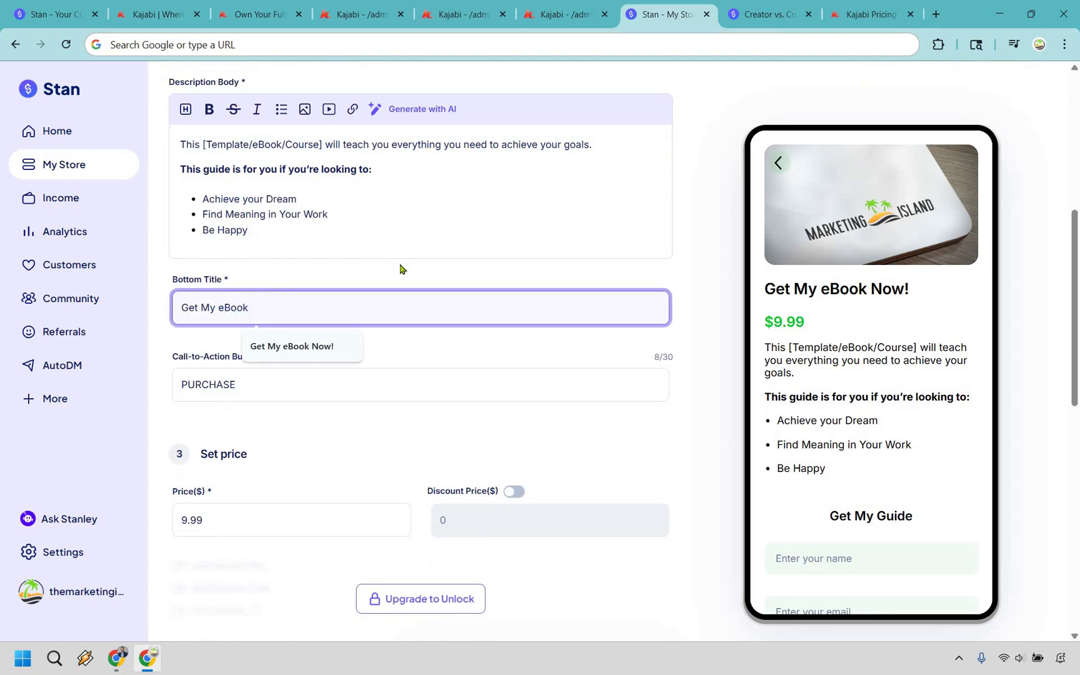
pyautogui.click(565, 286)
# Deliver the eBook as a Dropbox redirect URL named 'Marketing Island eBook' and publish it at $9.99.
pyautogui.scroll(-4, 605, 249)
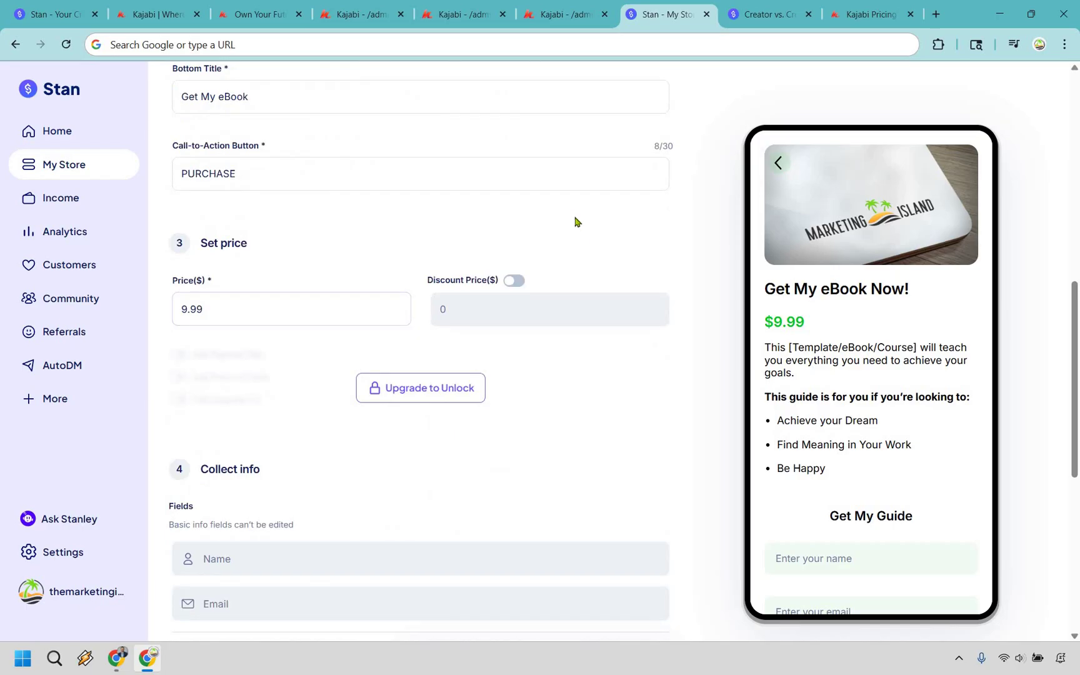
pyautogui.scroll(-5, 565, 220)
pyautogui.scroll(-2, 475, 340)
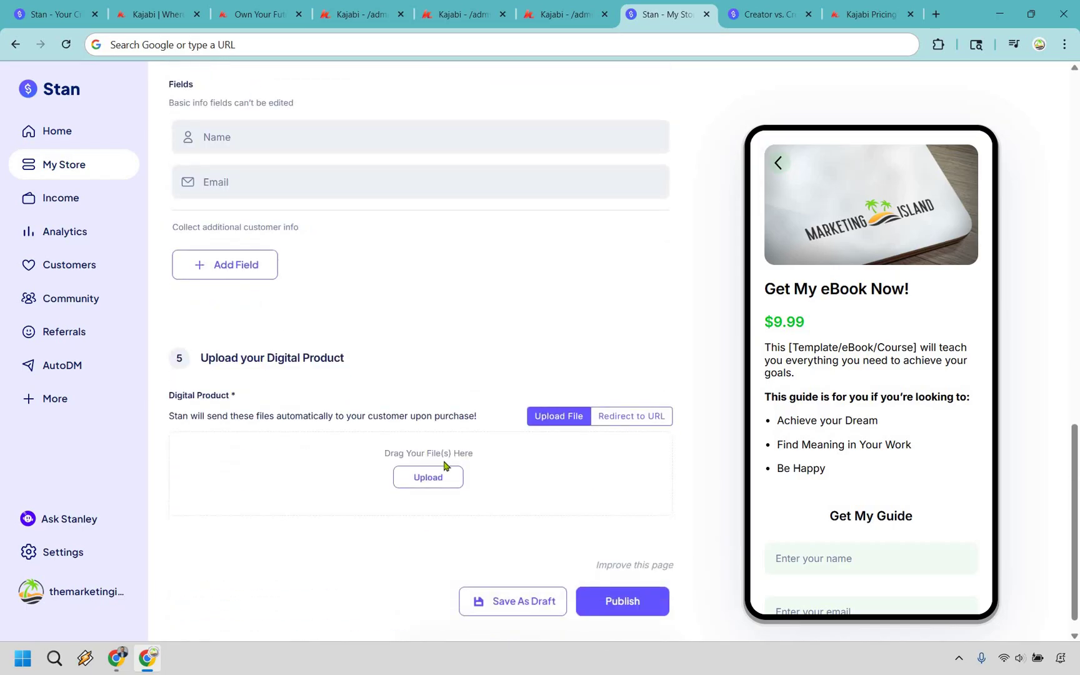
pyautogui.click(631, 415)
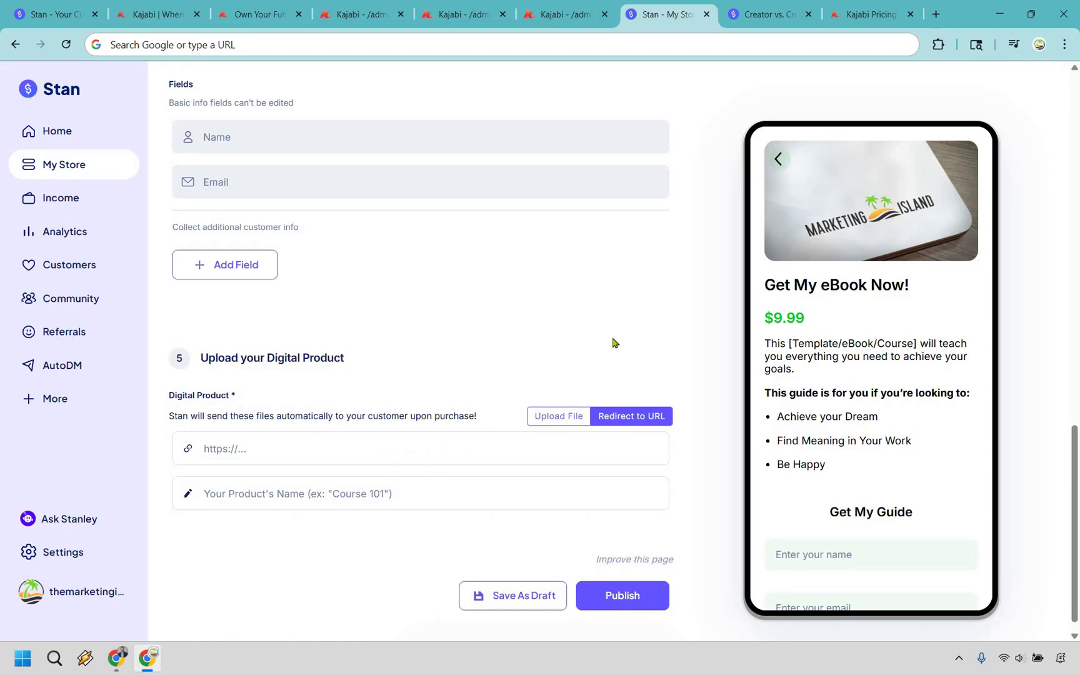
pyautogui.click(386, 493)
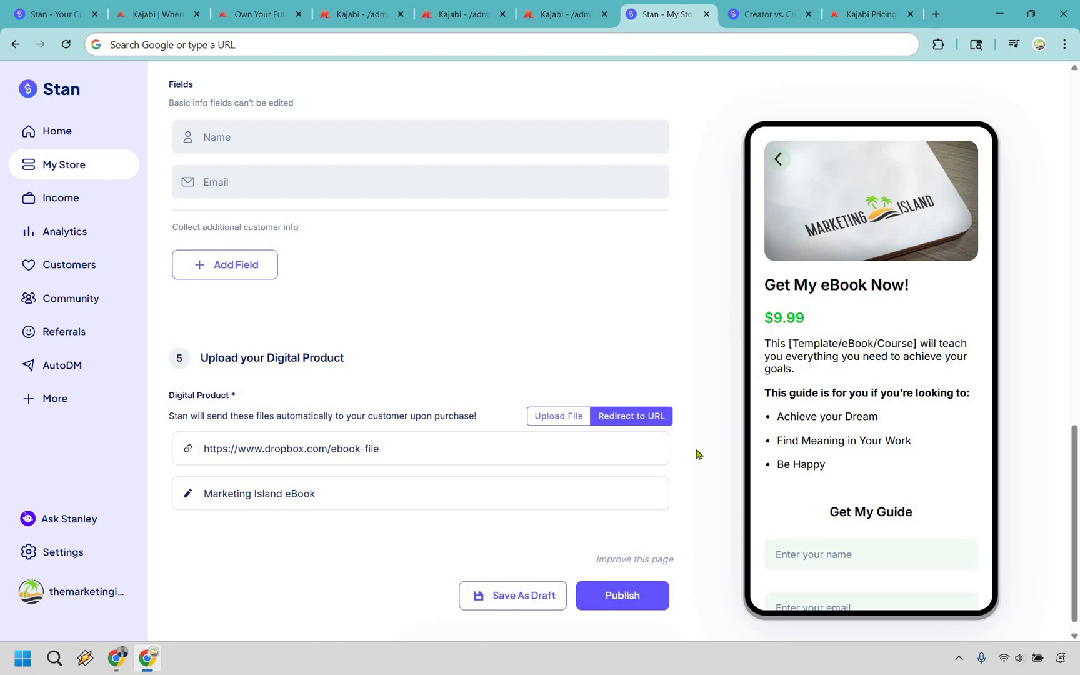
pyautogui.click(633, 599)
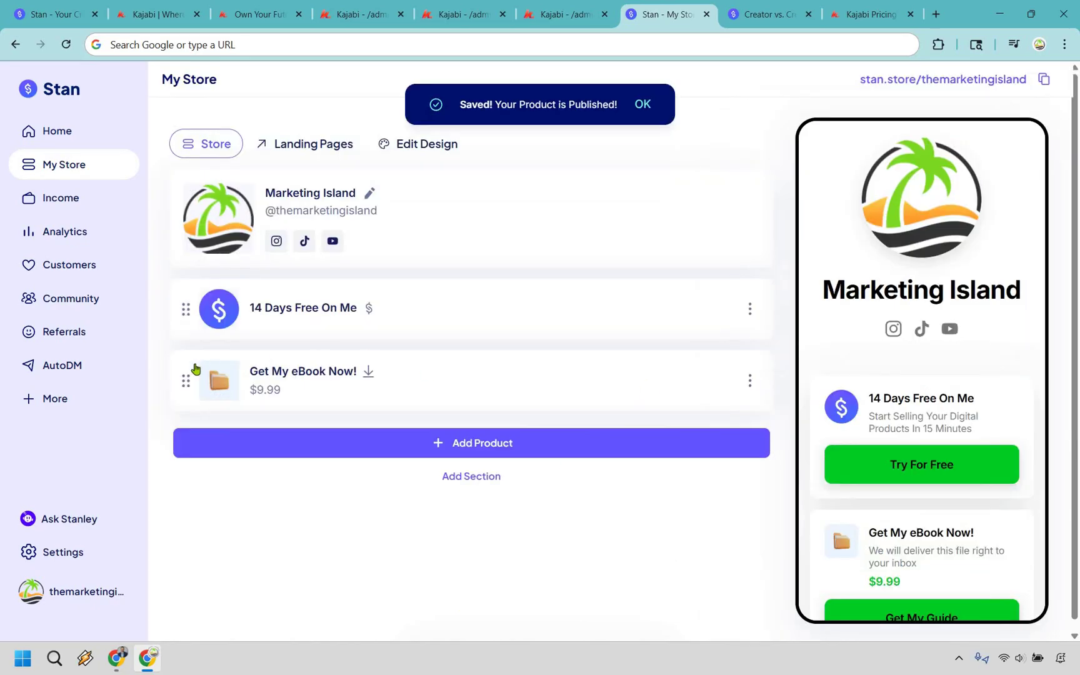
# Move the eBook above '14 Days Free On Me', then view the Creator vs. Creator Pro article.
pyautogui.moveTo(189, 348); pyautogui.dragTo(602, 229)
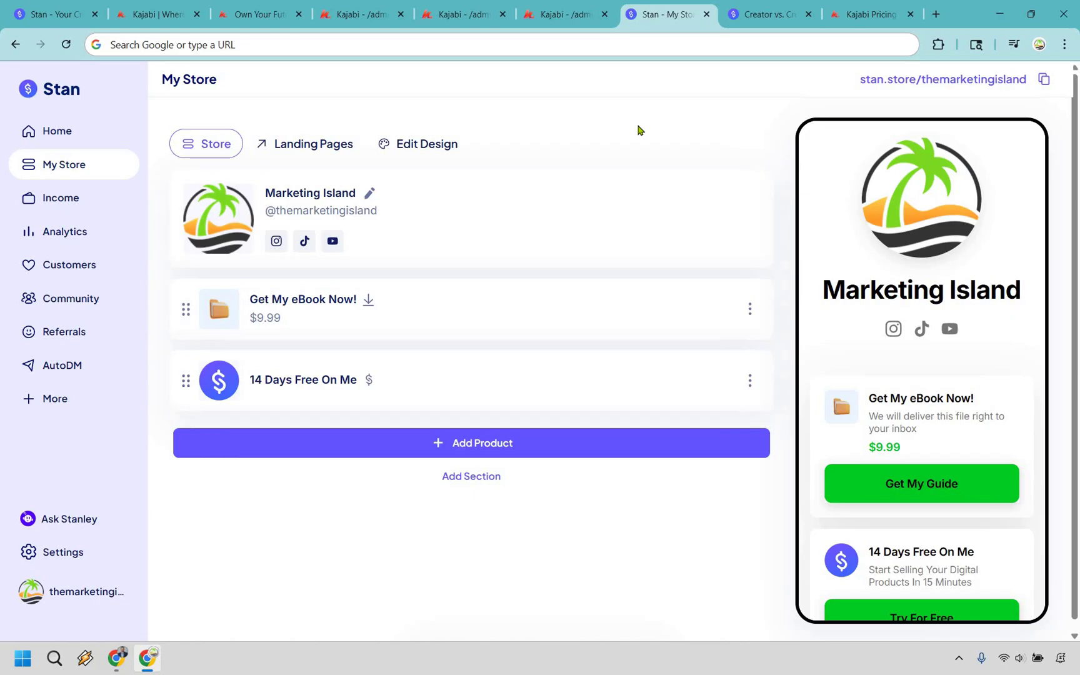
pyautogui.click(764, 14)
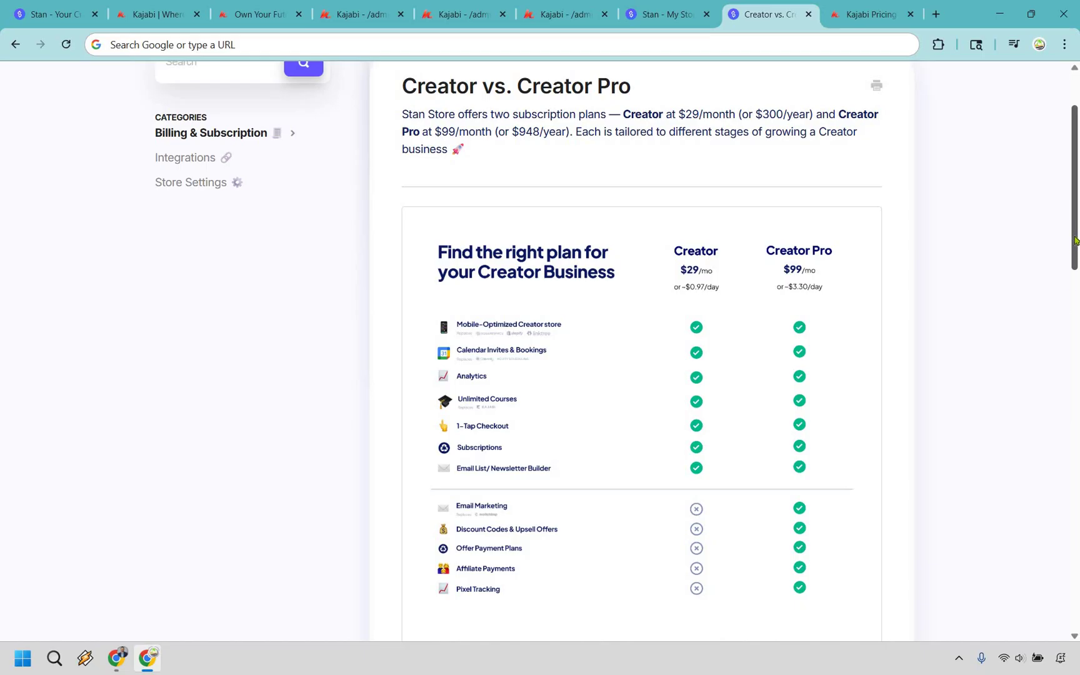
# Skim the Creator vs. Creator Pro article, then view Kajabi's $89–$399 monthly plans.
pyautogui.scroll(-1, 1075, 240)
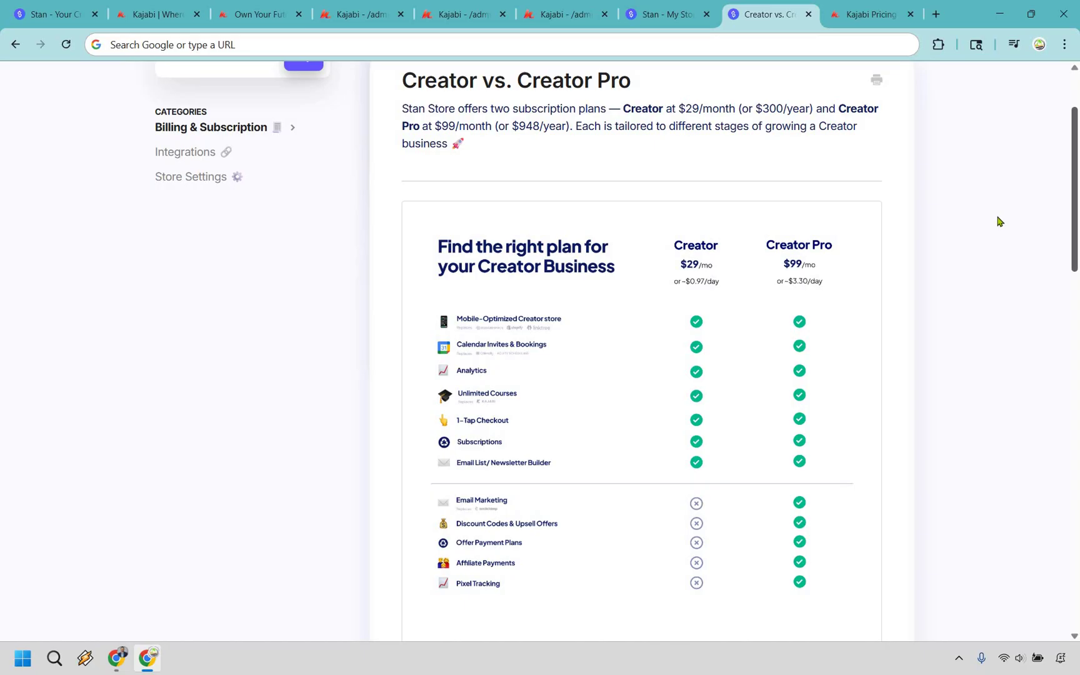
pyautogui.click(882, 12)
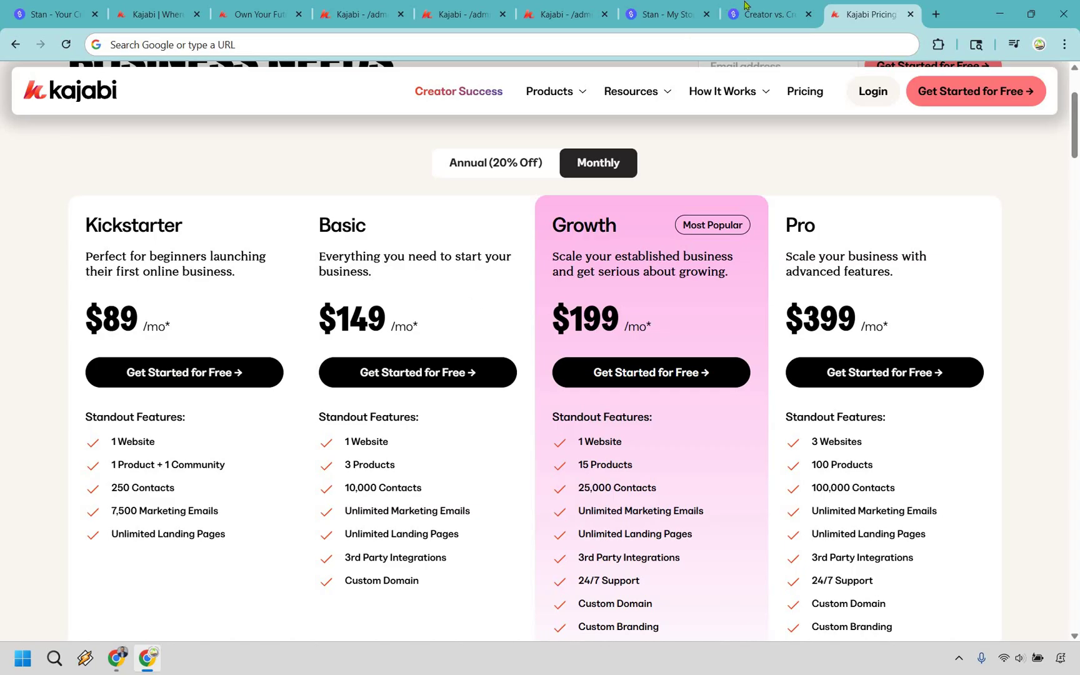
# Flip from Stan's plan comparison to the Kajabi homepage, then to its 30-day Growth trial page ($199/month).
pyautogui.click(757, 15)
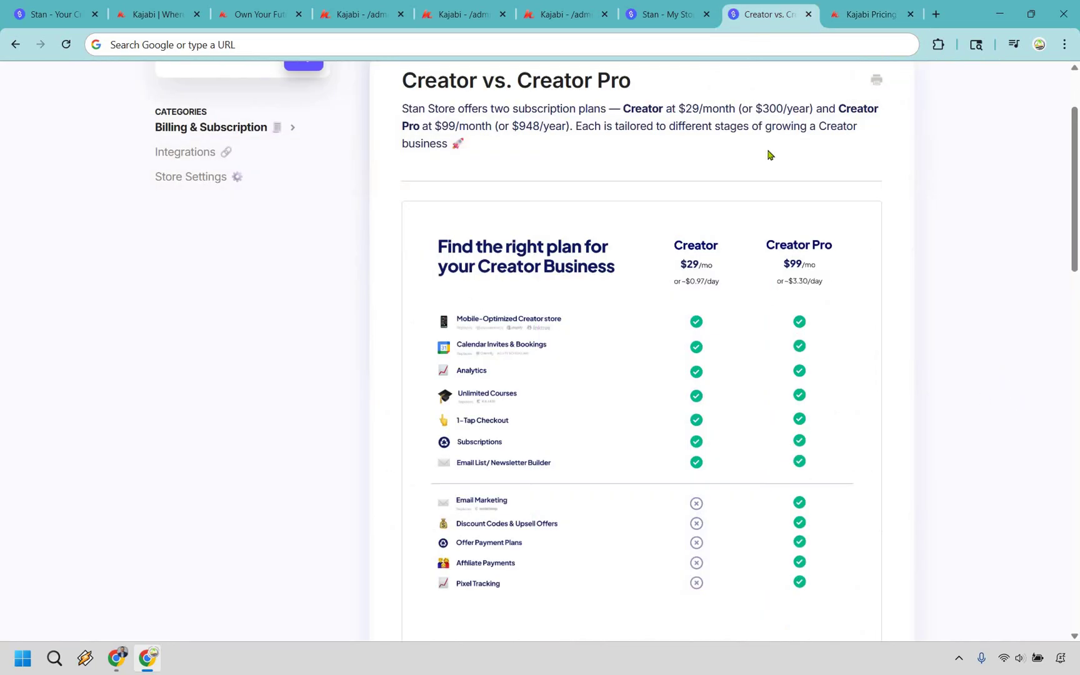
pyautogui.hotkey('ctrl', '2')
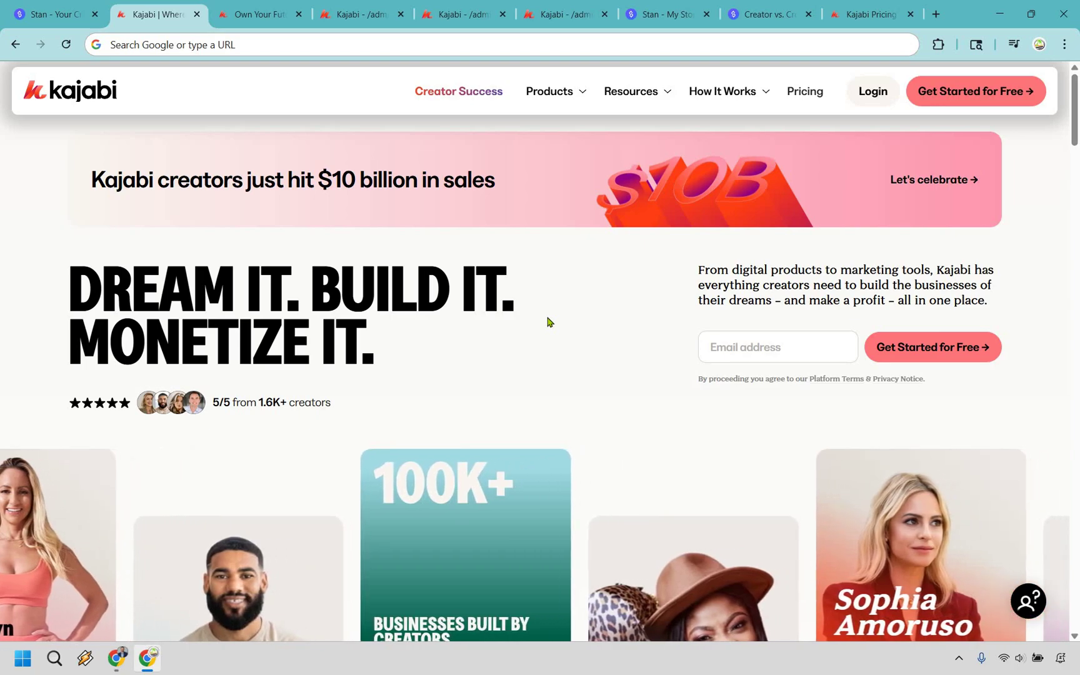
pyautogui.hotkey('ctrl', 'Tab')
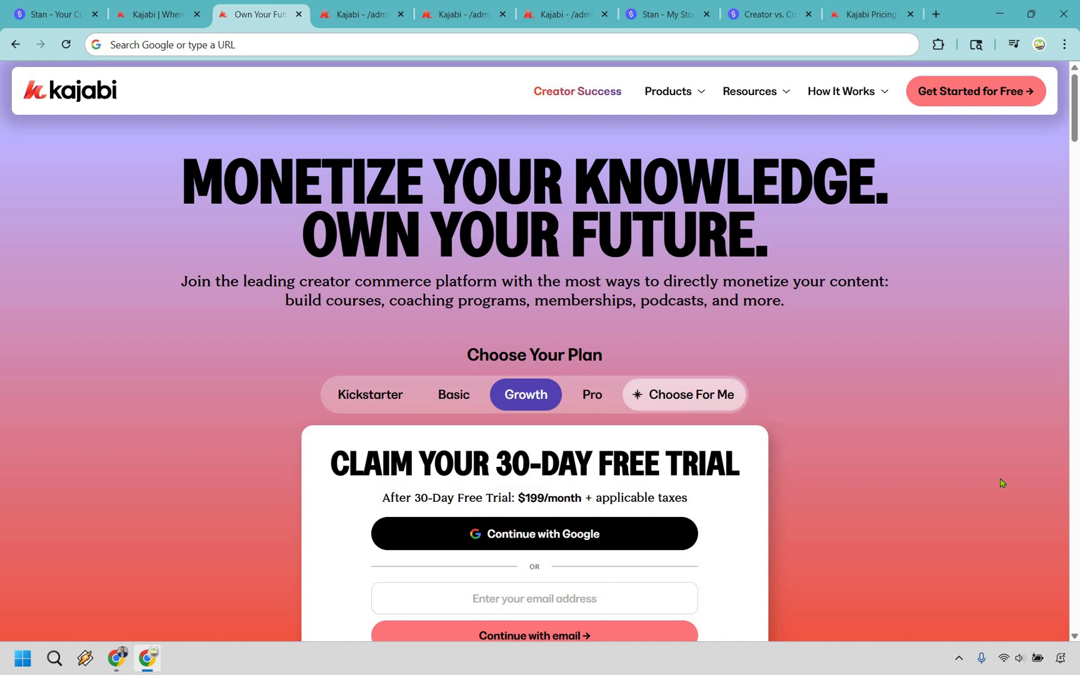
# Switch back to Stan's 'Meet Your All-in-One Creator Store' homepage tab.
pyautogui.hotkey('ctrl', '1')
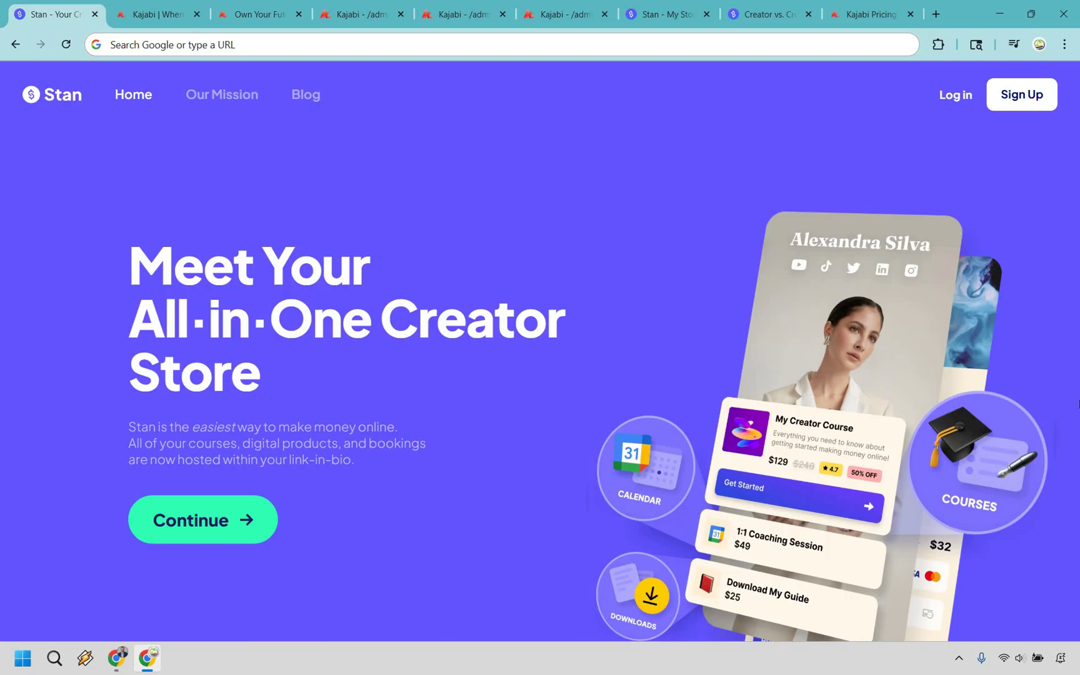
pyautogui.hotkey('ctrl', 'Tab')
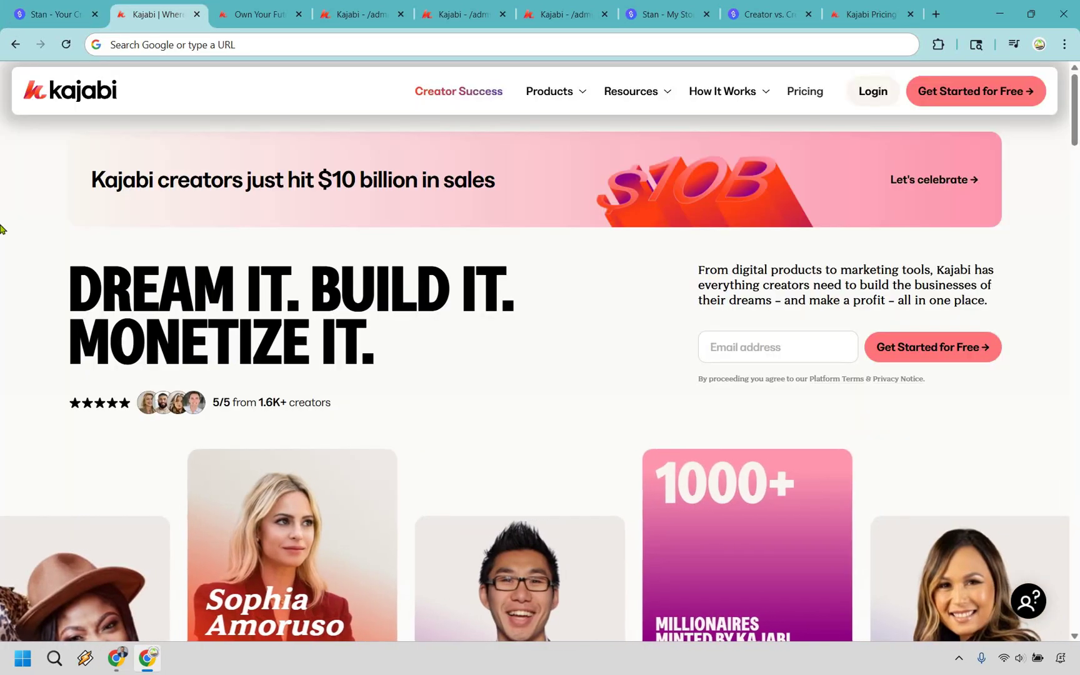
pyautogui.click(55, 14)
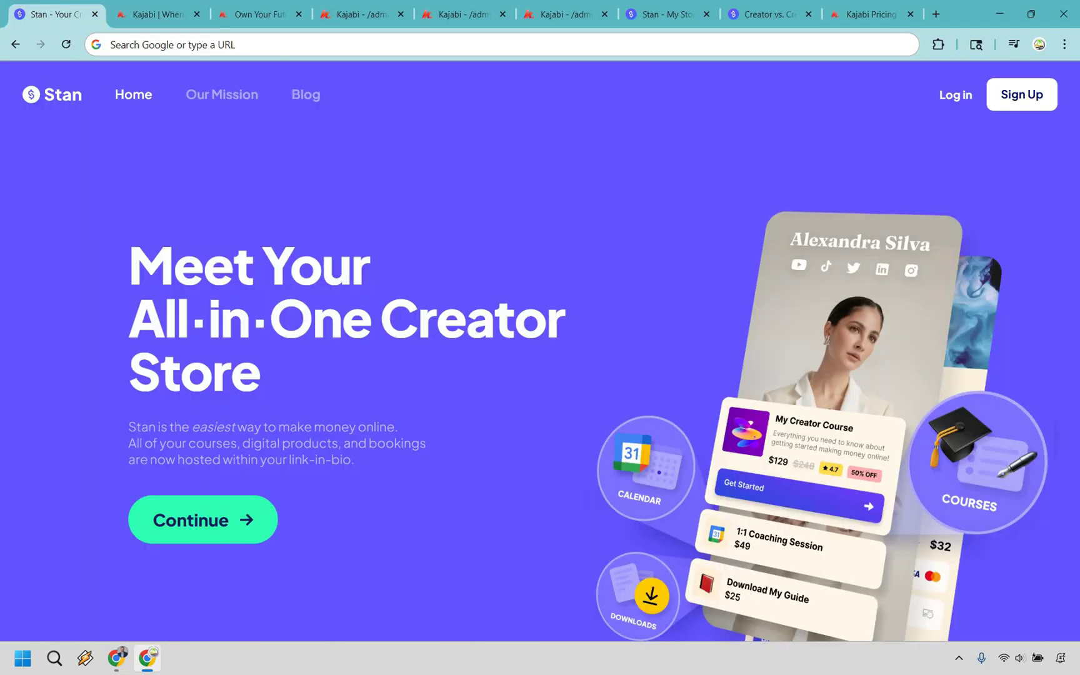